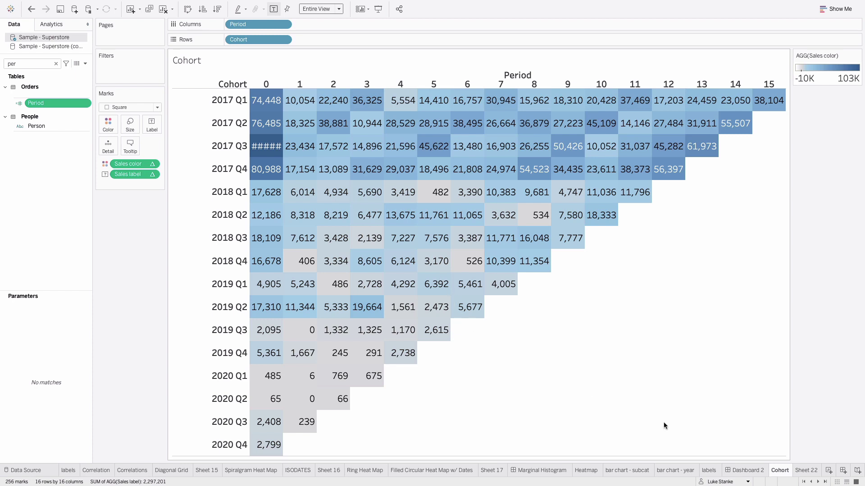
- Switch to the blank Sheet 22 and discard an unneeded empty calculation
right_click(806, 471)
left_click(807, 471)
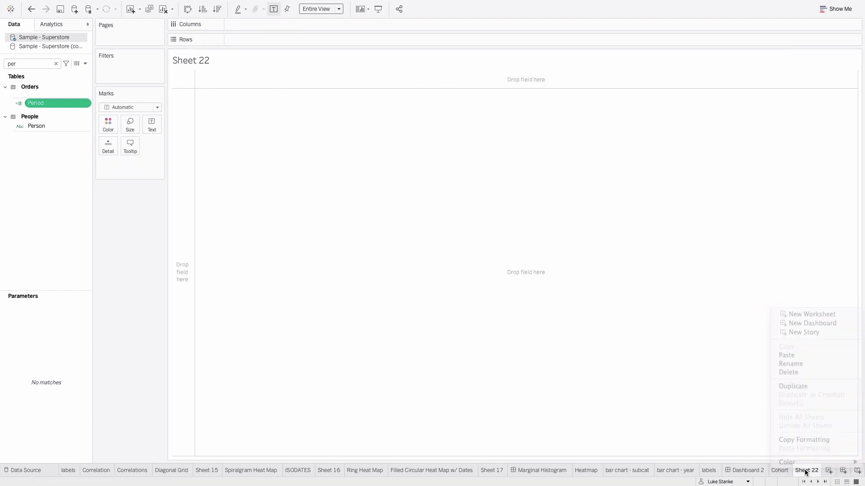
left_click(85, 63)
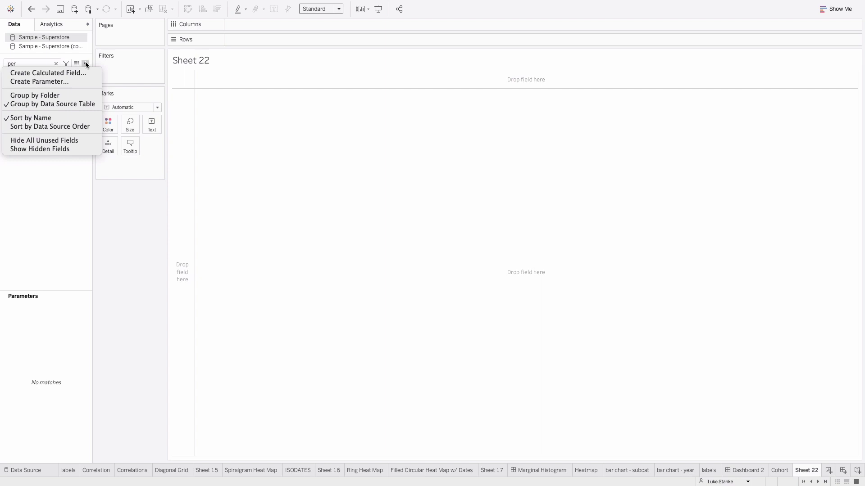
left_click(80, 71)
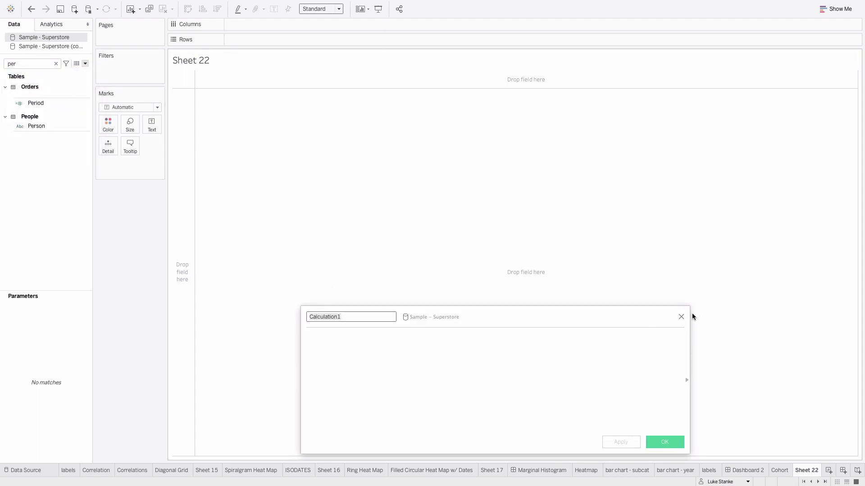
left_click(681, 316)
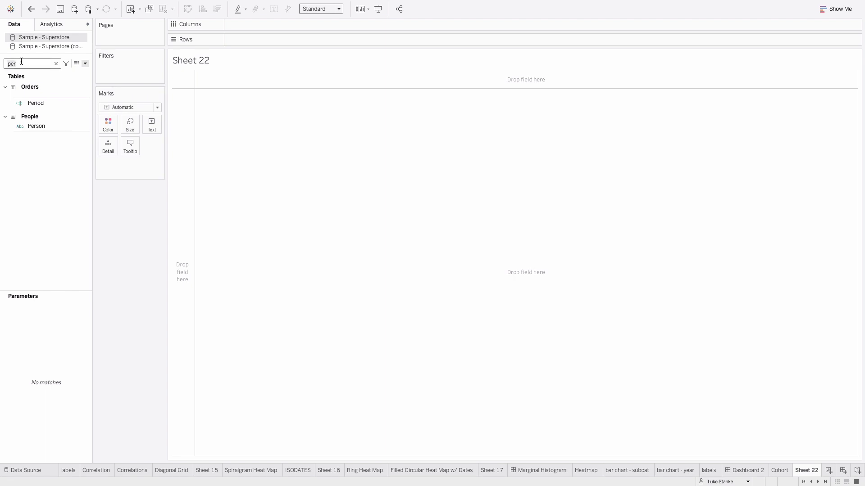
- Create a custom date named Quarter from Order Date with Quarters detail
key("BackSpace")
key("BackSpace")
key("BackSpace")
type("or")
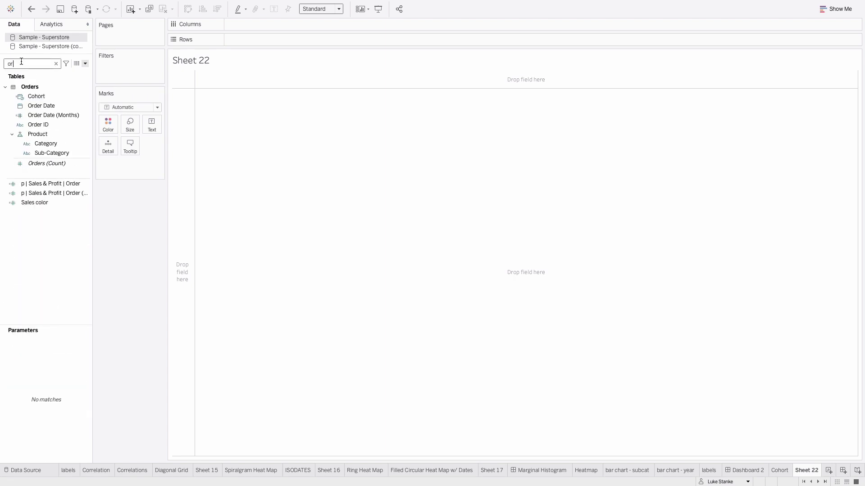
right_click(44, 105)
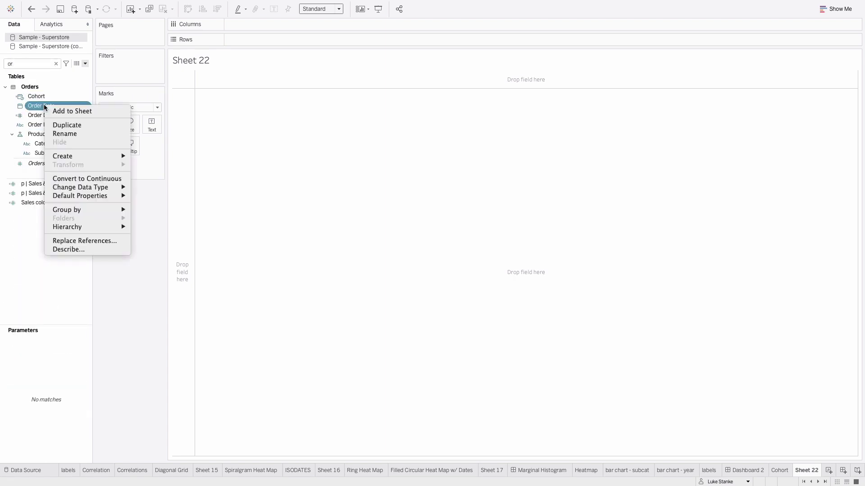
mouse_move(76, 156)
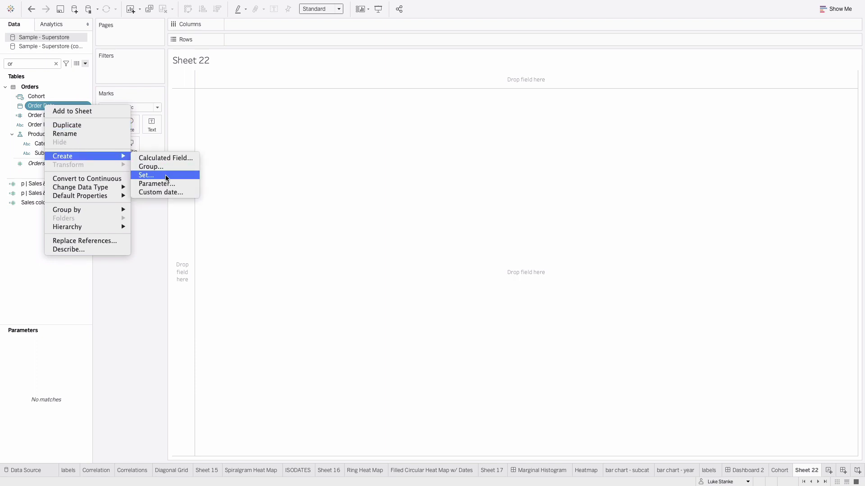
left_click(183, 193)
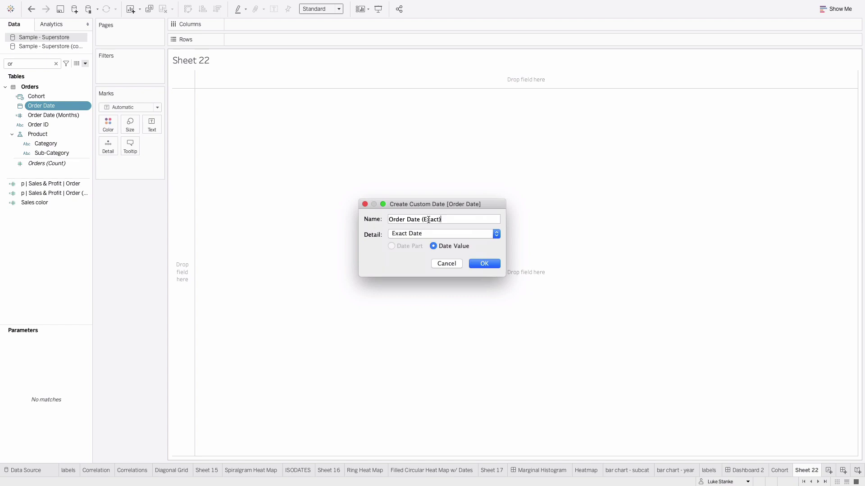
double_click(428, 220)
triple_click(427, 218)
type("Quarter")
left_click(442, 234)
left_click(437, 251)
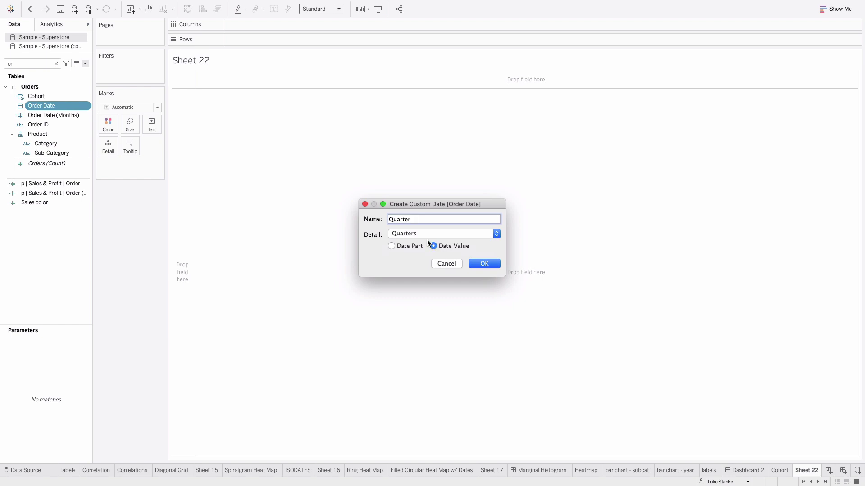
left_click(481, 266)
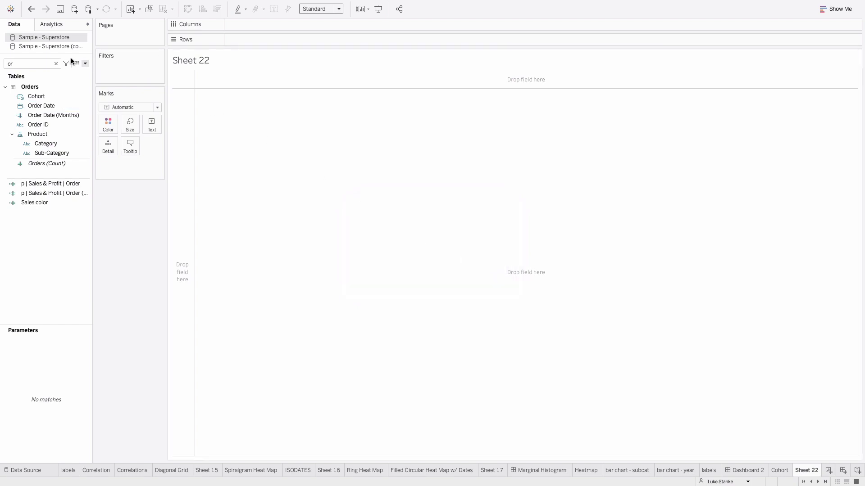
- Start a new calculated field named Cohort
left_click(85, 63)
left_click(75, 72)
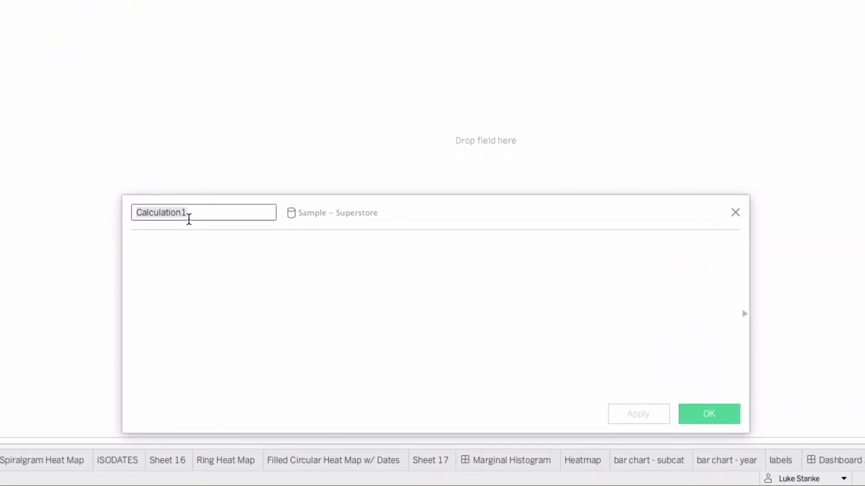
type("Cohort")
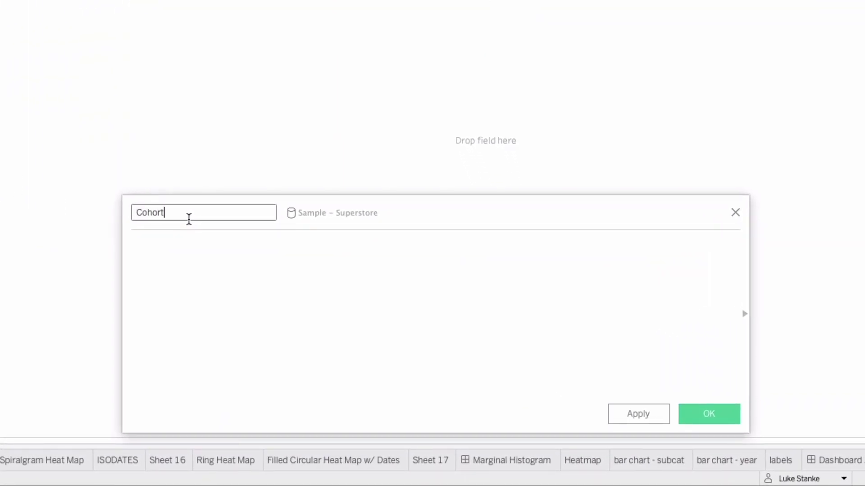
key("Tab")
- Enter the formula {FIXED [Customer Name] : MIN([Quarter])}
left_click(178, 255)
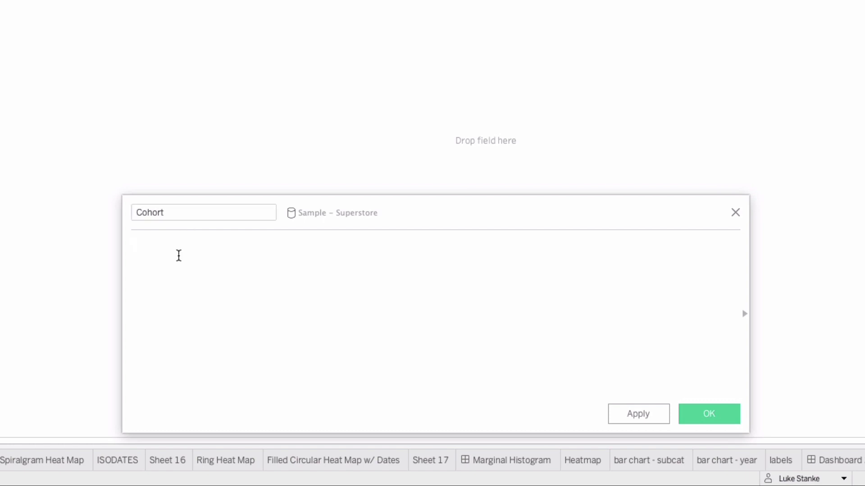
type("{FIX")
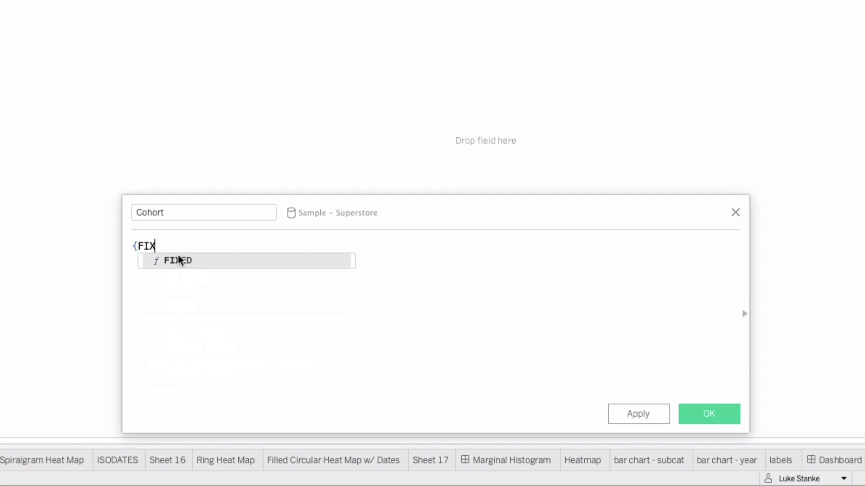
key("Return")
type("Cus")
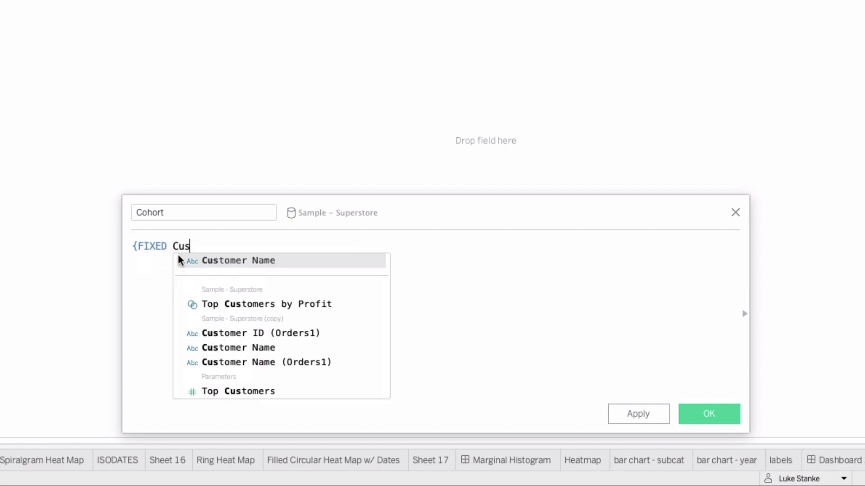
key("Return")
type(": MIN(O")
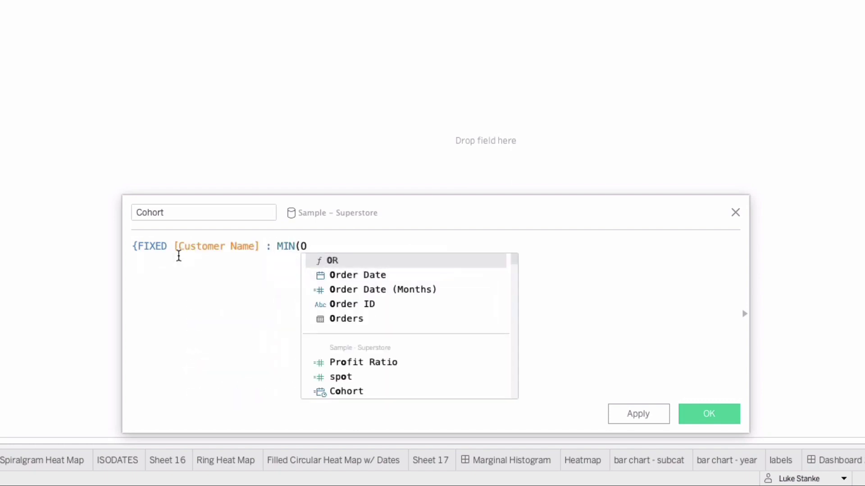
key("BackSpace")
type("Qu")
key("Down")
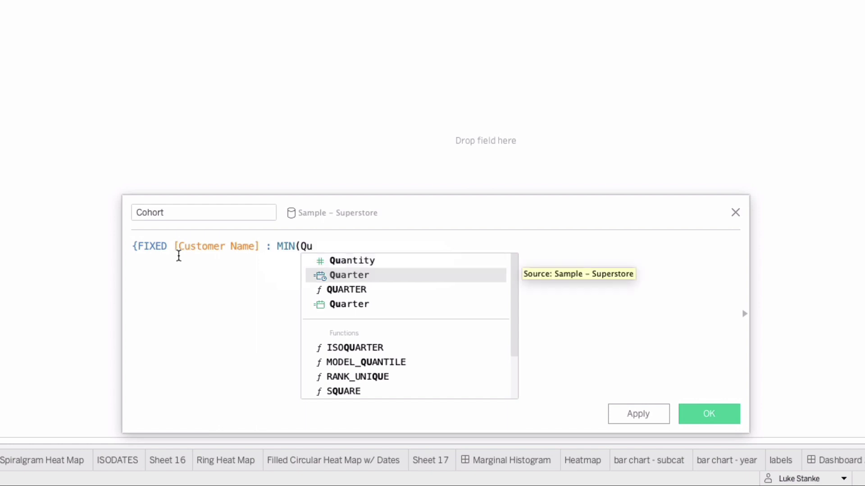
key("Down")
key("Down")
key("Return")
type(")")
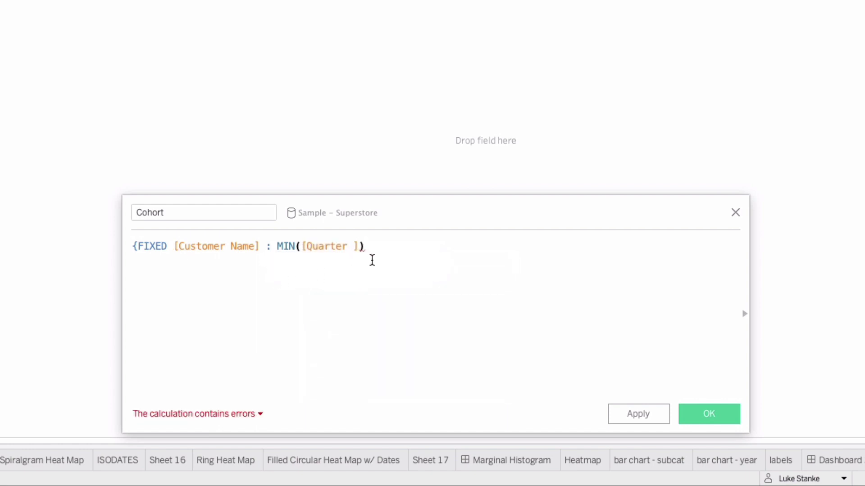
type("}")
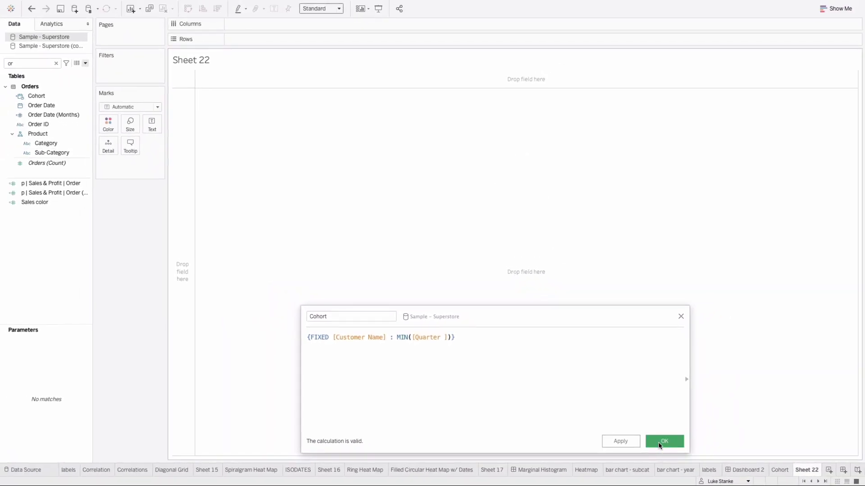
- Save Cohort and place it on Rows as exact dates
left_click(659, 443)
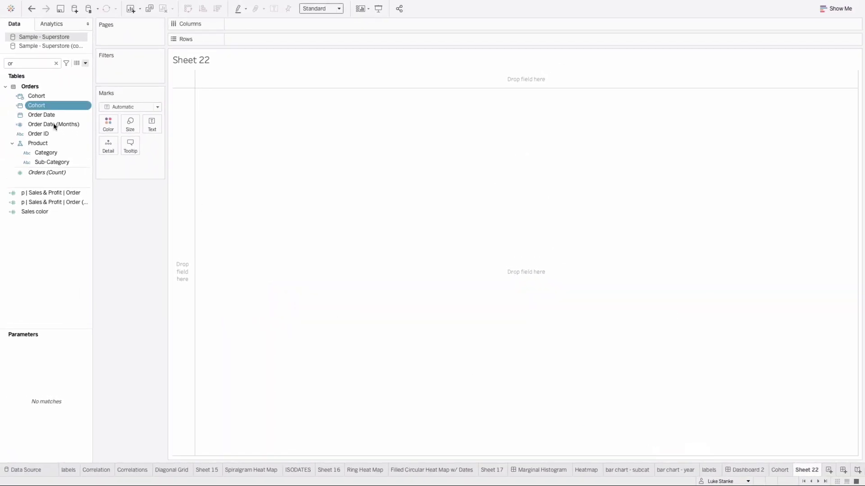
left_click_drag(34, 106, 177, 164)
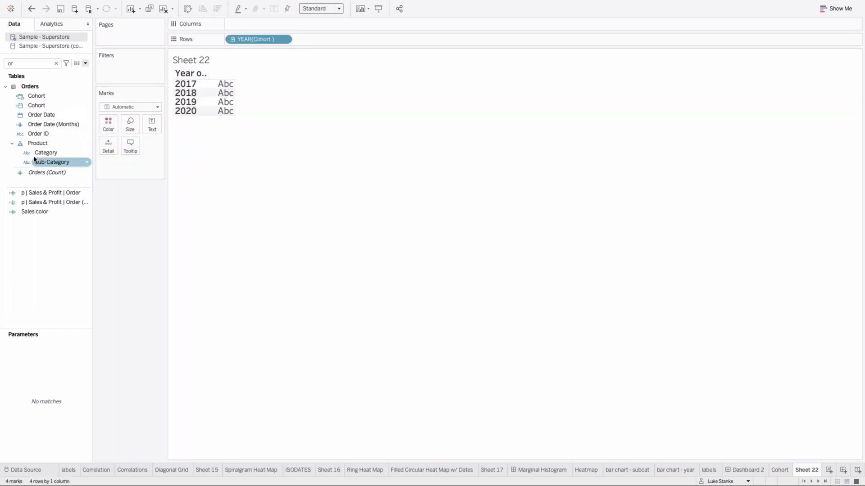
left_click(283, 40)
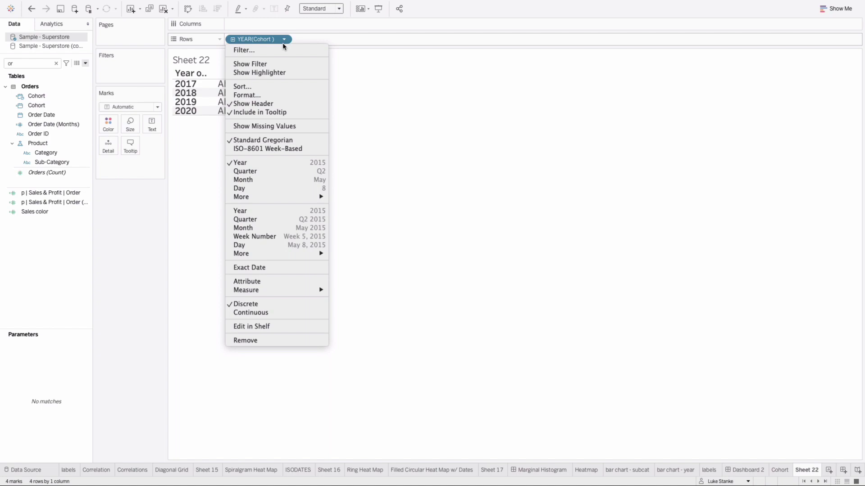
left_click(303, 269)
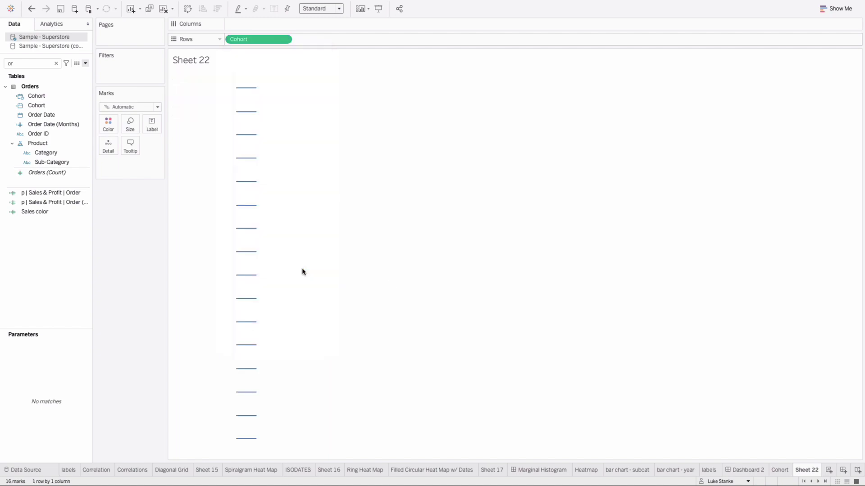
- Make the Cohort dates discrete headers and fit the table to Entire View
left_click(284, 40)
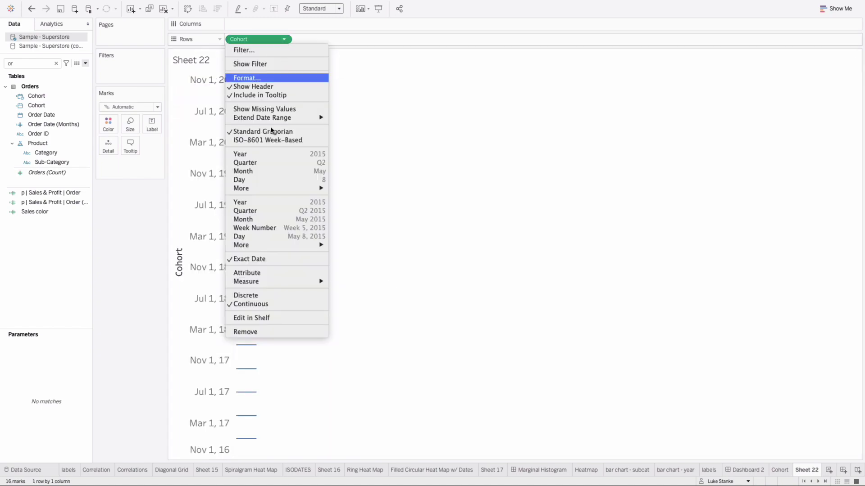
left_click(253, 295)
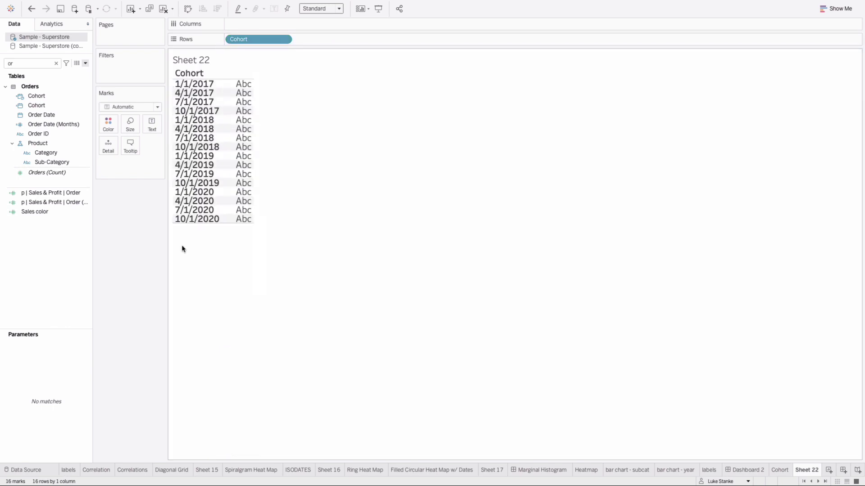
left_click(309, 9)
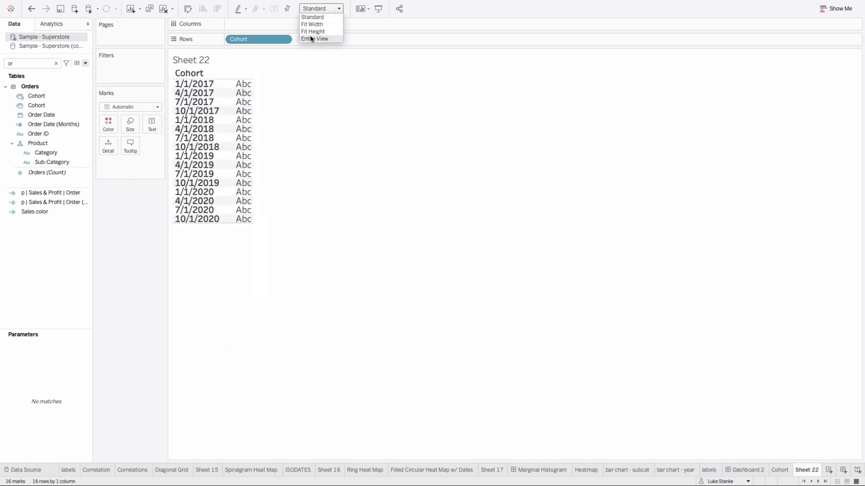
left_click(314, 39)
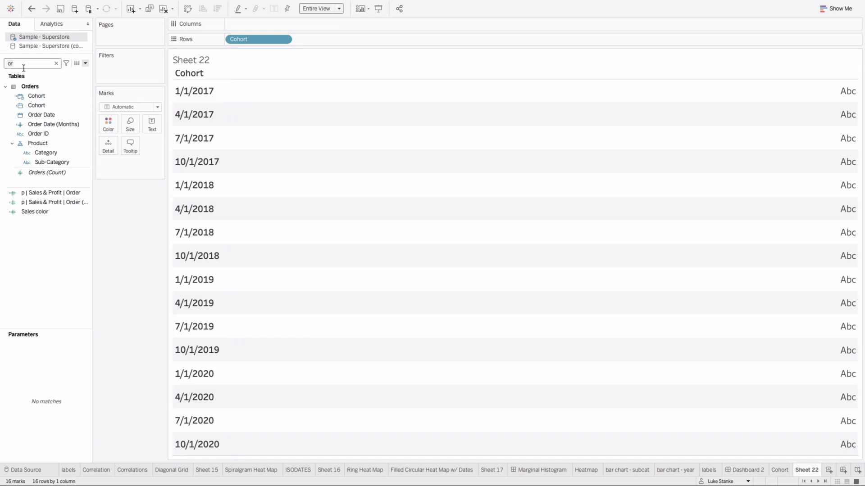
- Name a new calculated field Period and begin a DATEDIFF formula
left_click(85, 63)
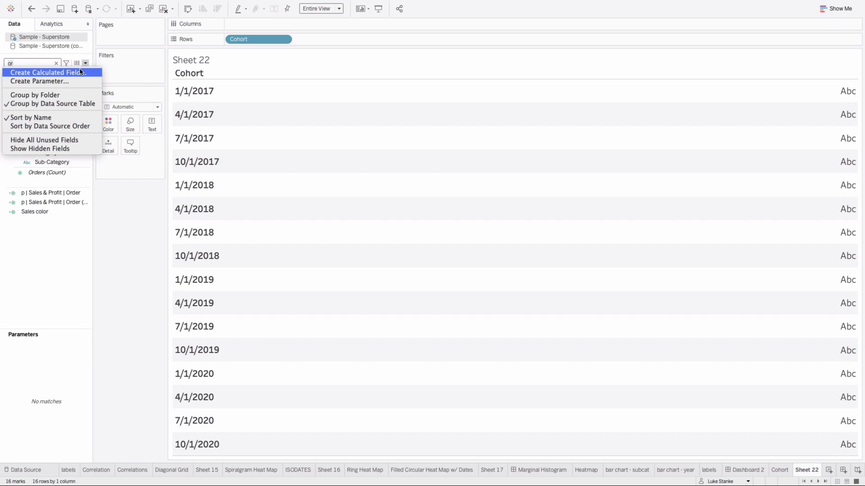
left_click(81, 73)
type("P")
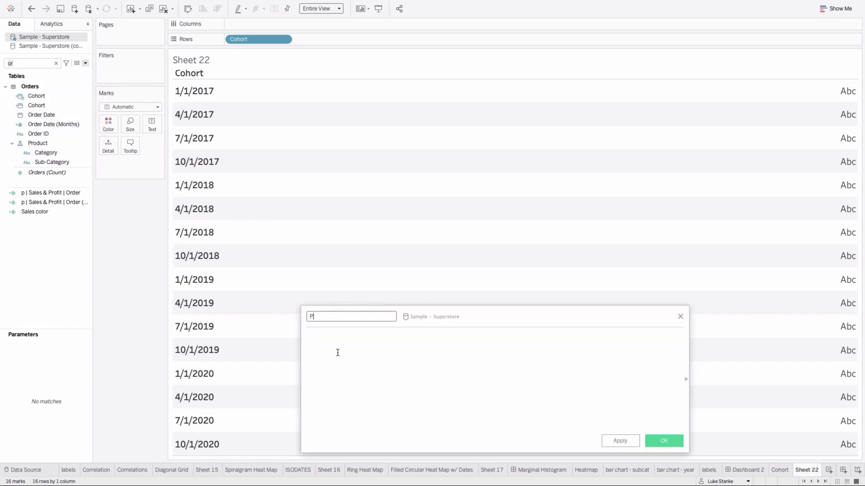
type("eroi")
key("BackSpace")
key("BackSpace")
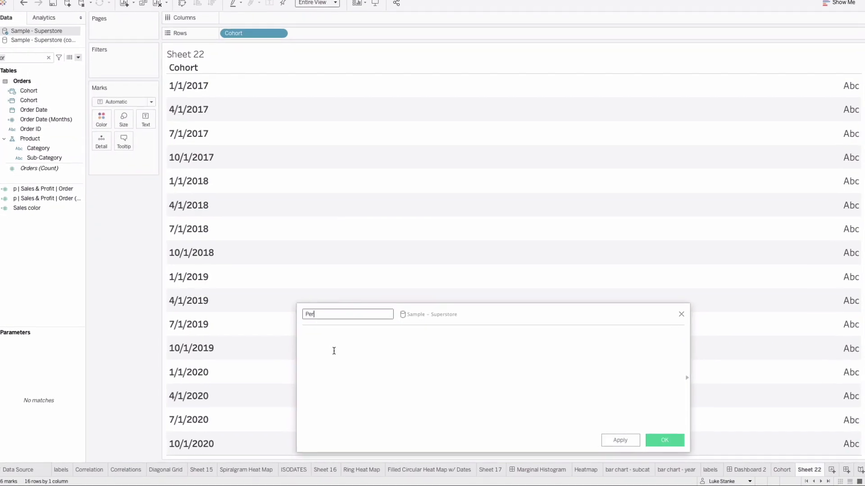
type("iod")
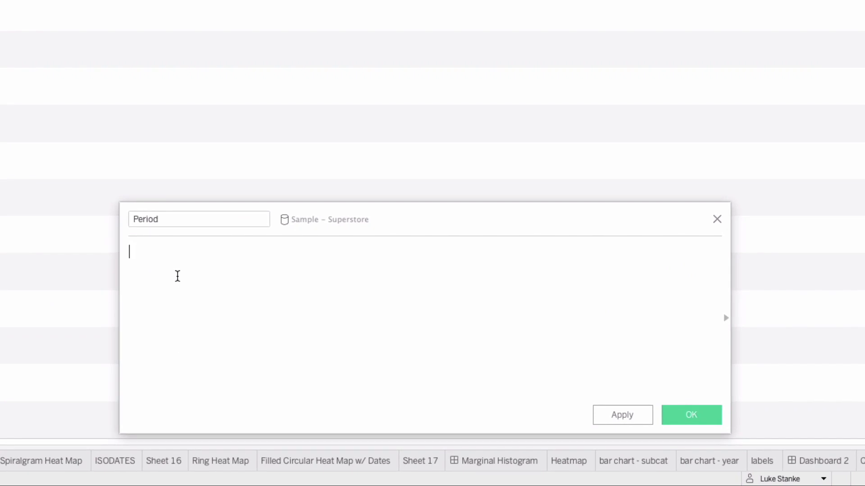
type("DATEDI")
key("Return")
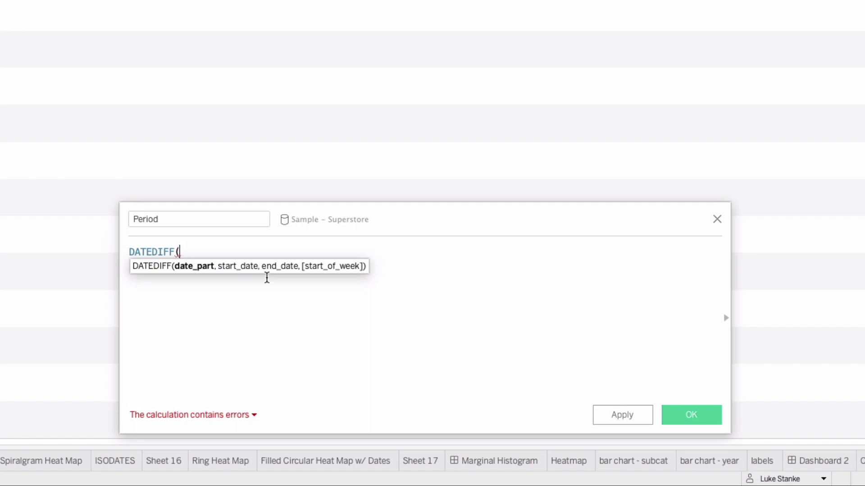
- Complete DATEDIFF('quarter', [Cohort], [Quarter]) and resolve the duplicate-name error
type("'qau")
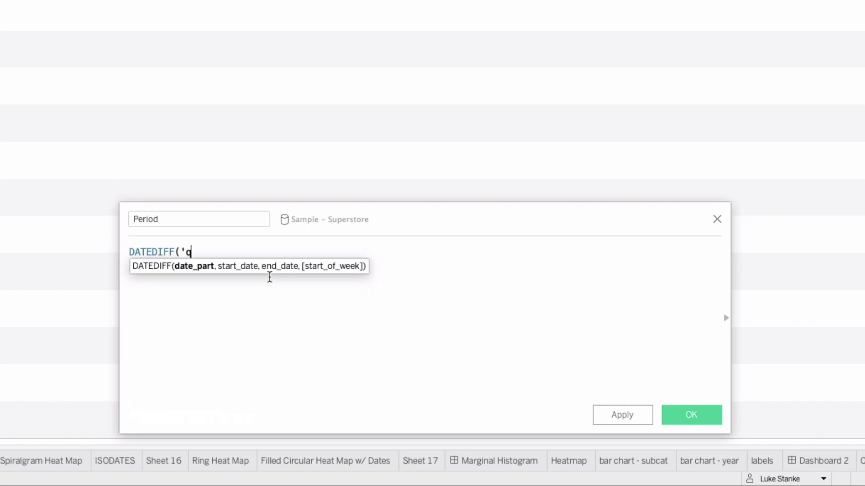
key("BackSpace")
key("BackSpace")
type("uarter',")
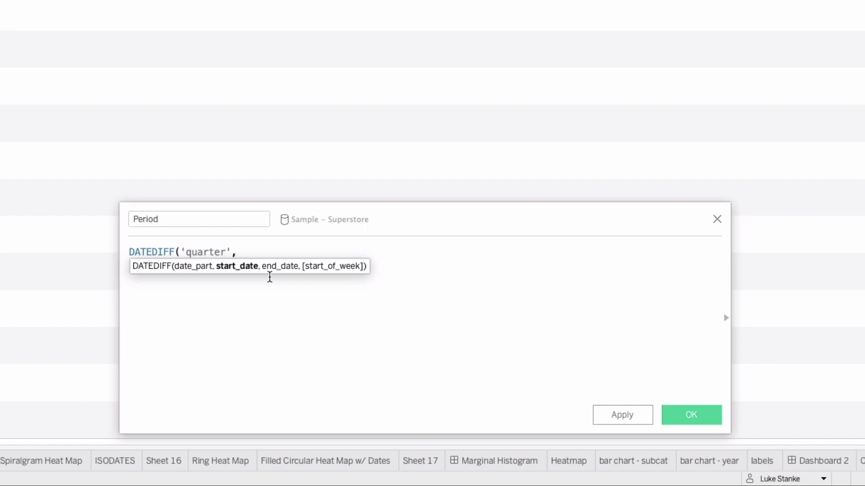
type(" [Co")
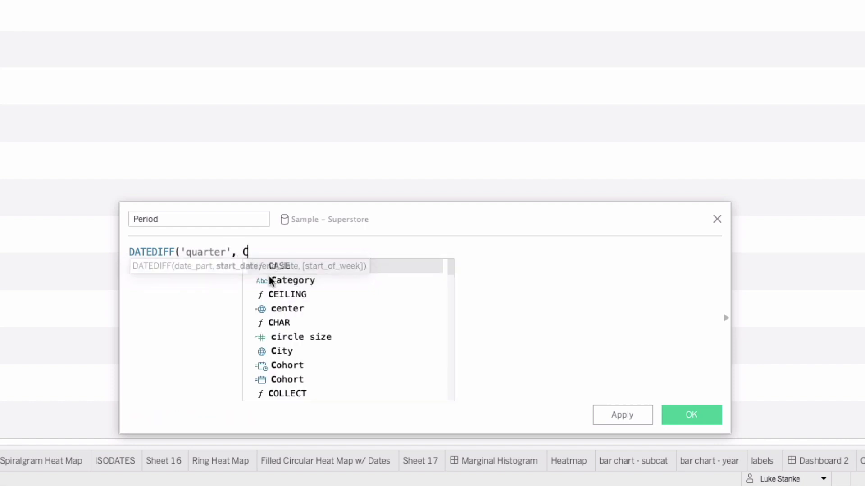
key("Return")
key("BackSpace")
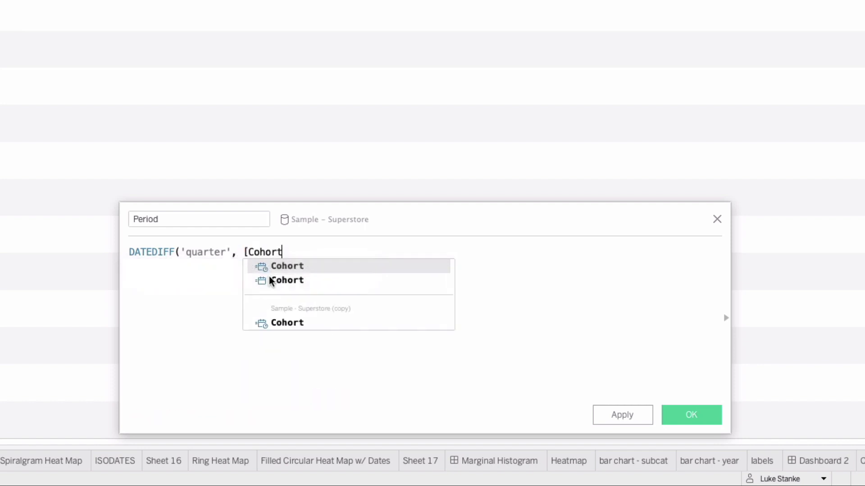
type("], ")
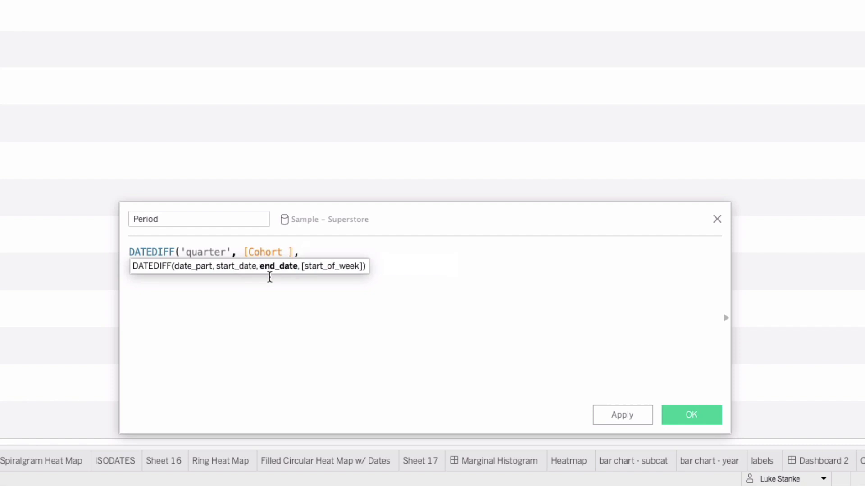
type("P")
key("BackSpace")
type("Qu")
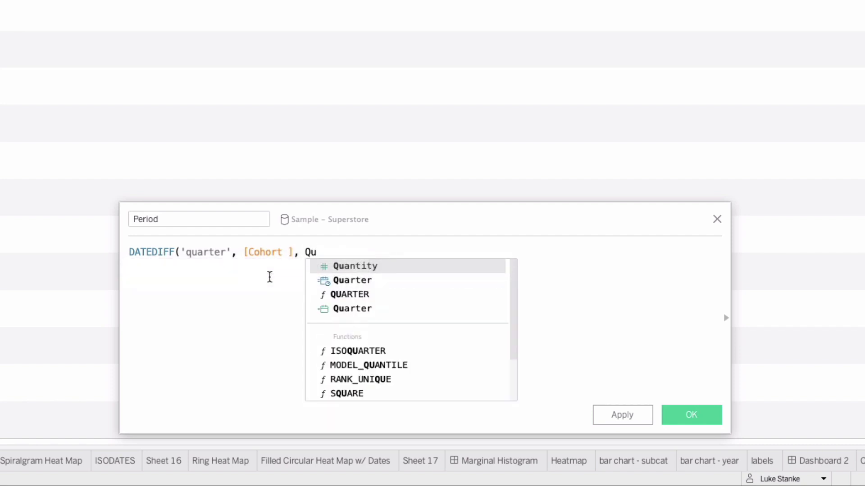
key("Down")
key("Down")
key("Down")
key("Return")
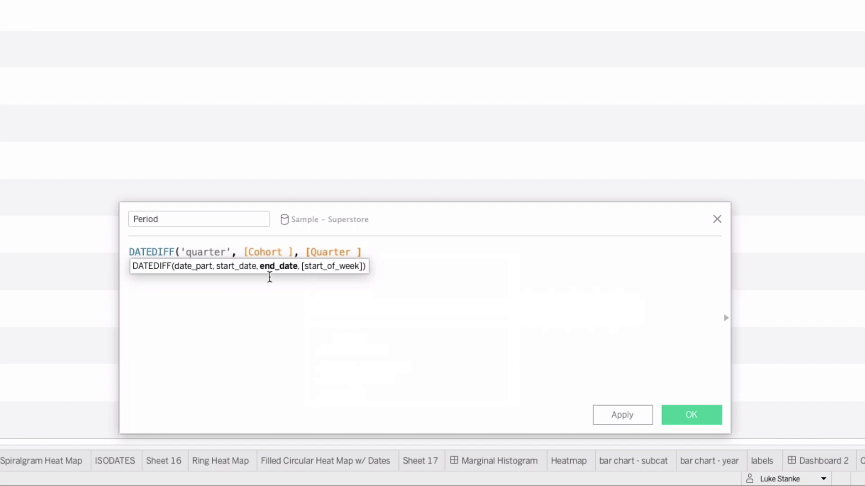
type(")")
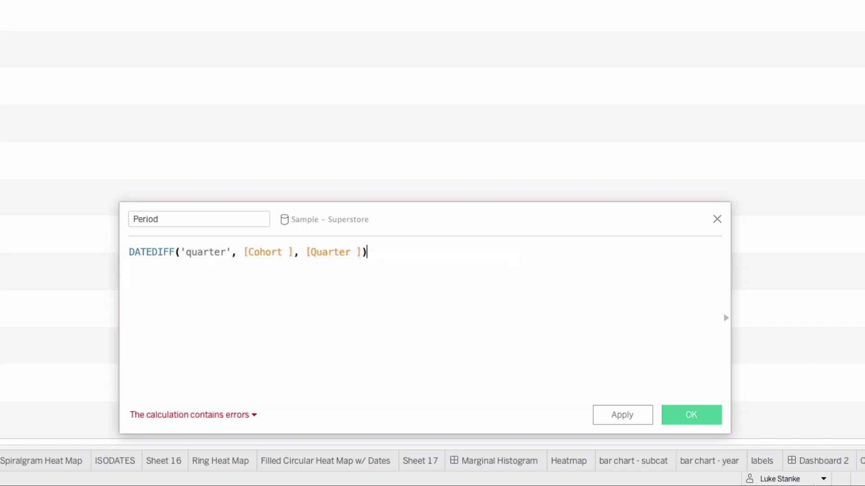
left_click(176, 418)
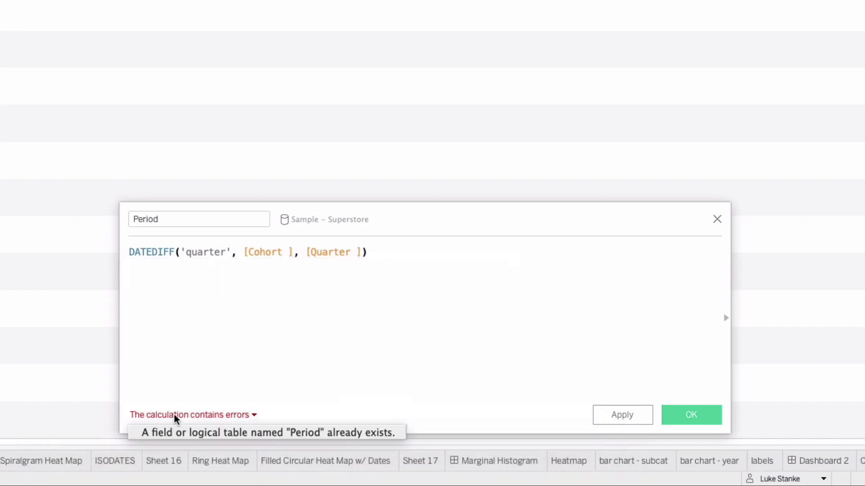
left_click(204, 221)
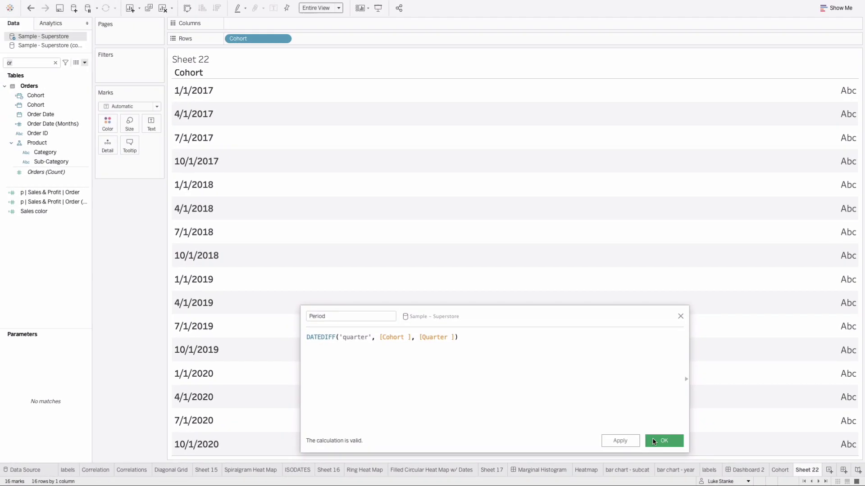
- Save Period and put it on Columns as a discrete dimension showing periods 0–15
left_click(654, 442)
key("BackSpace")
key("BackSpace")
type("peri")
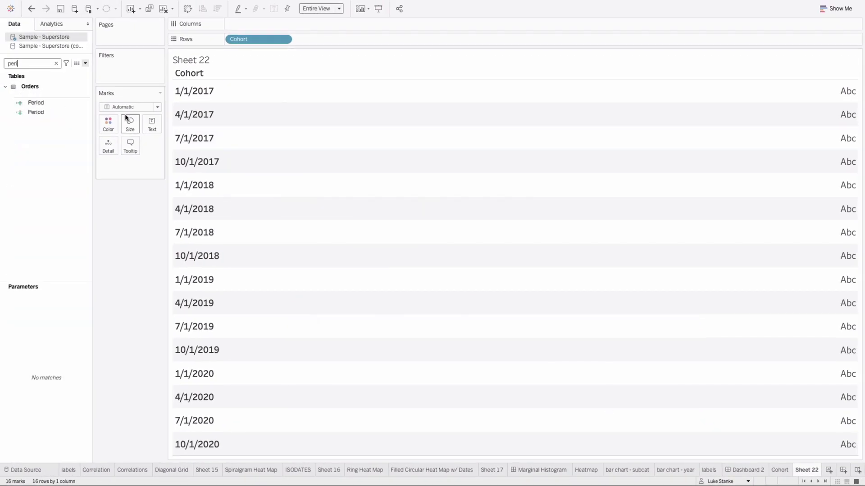
type("od")
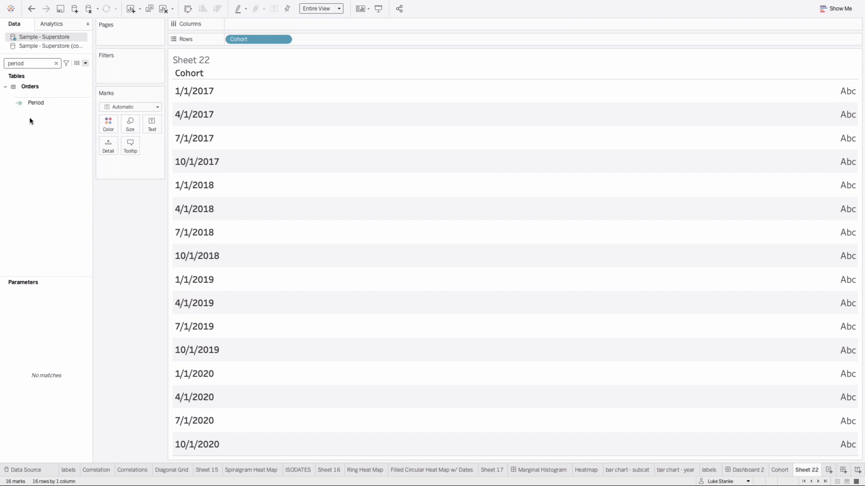
left_click(28, 104)
left_click_drag(28, 107, 248, 25)
left_click(284, 24)
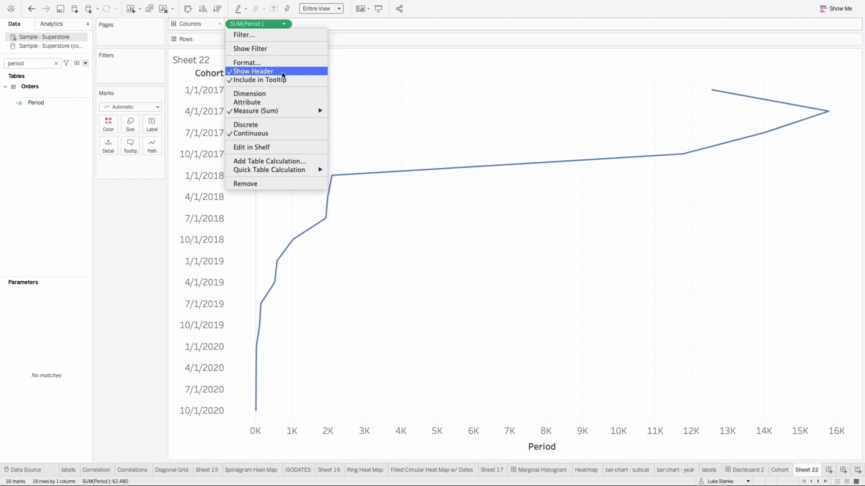
left_click(274, 95)
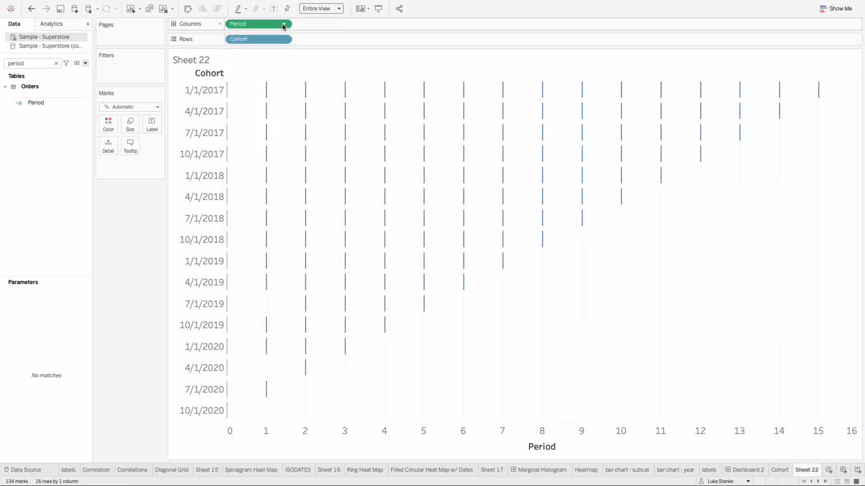
left_click(284, 23)
left_click(252, 125)
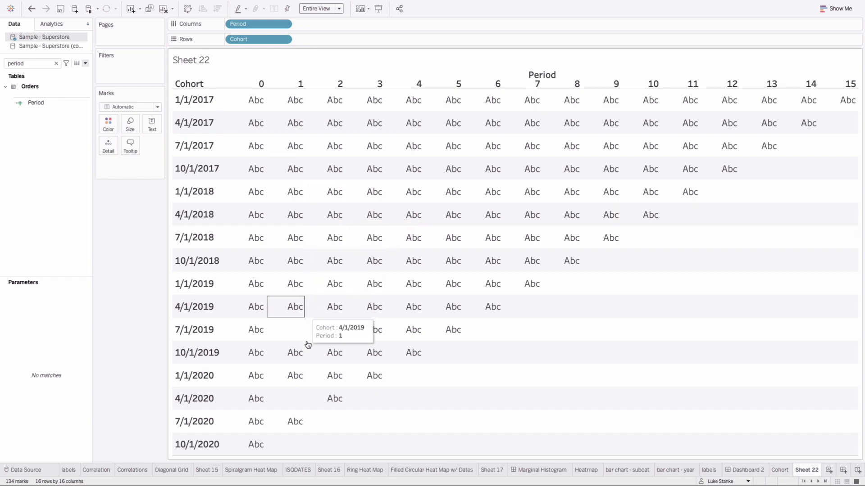
- Put Sales on Color so SUM(Sales) shades each cohort cell
double_click(31, 63)
type("sa")
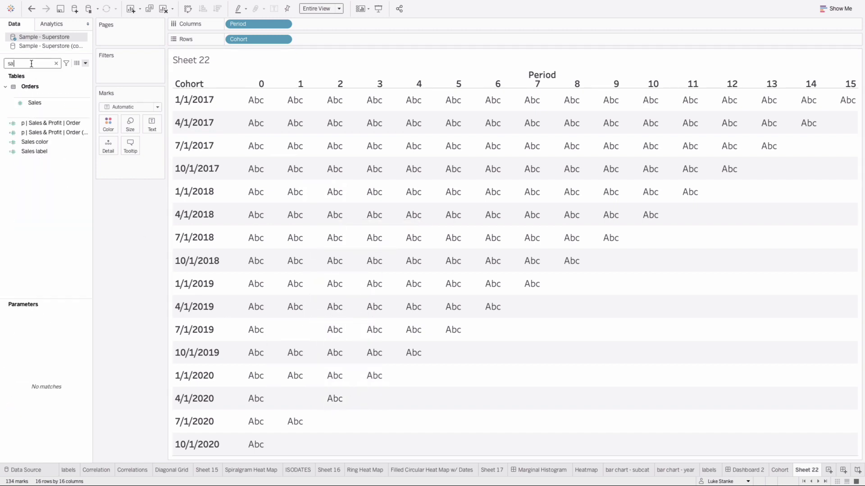
left_click_drag(35, 103, 103, 125)
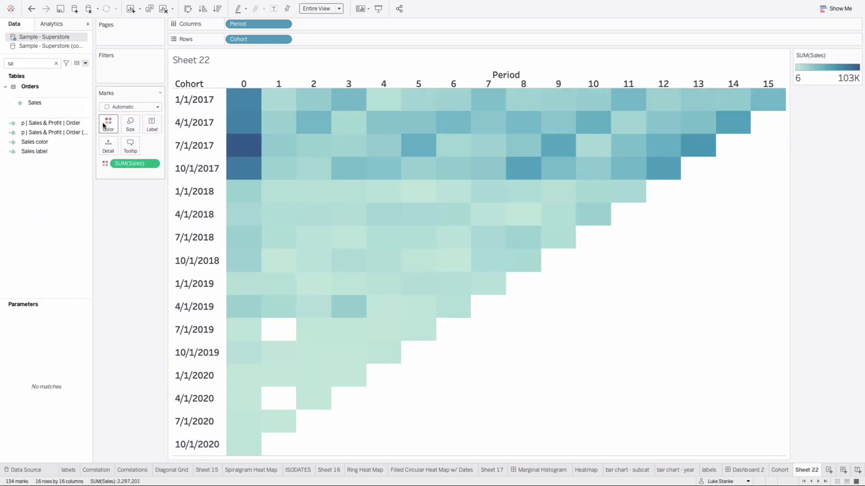
mouse_move(250, 288)
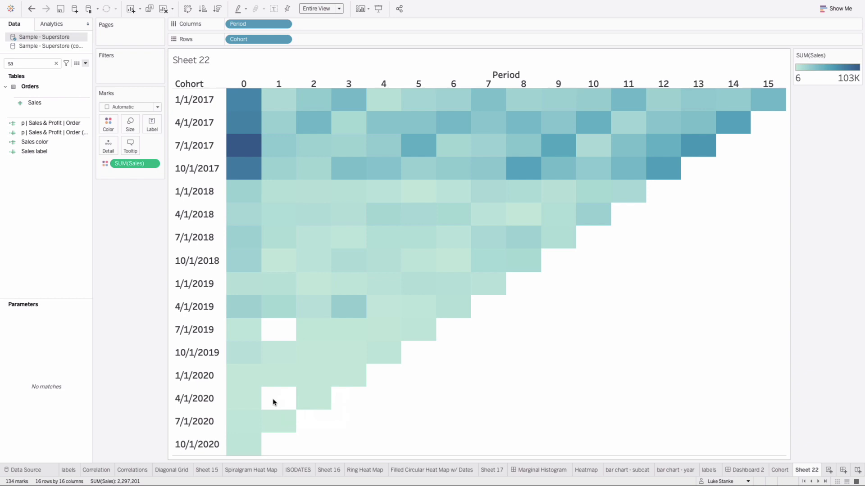
- Start a blank Calculation1, move its editor higher, and focus the formula area
left_click(85, 63)
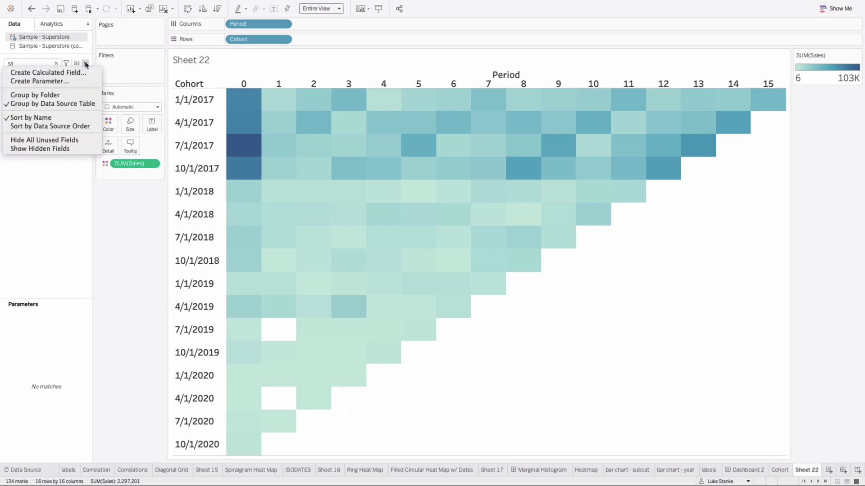
left_click(83, 72)
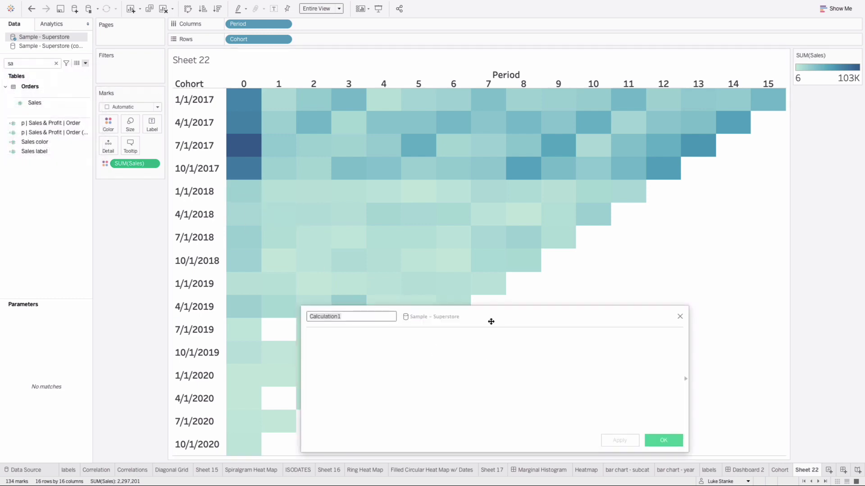
left_click_drag(491, 320, 495, 261)
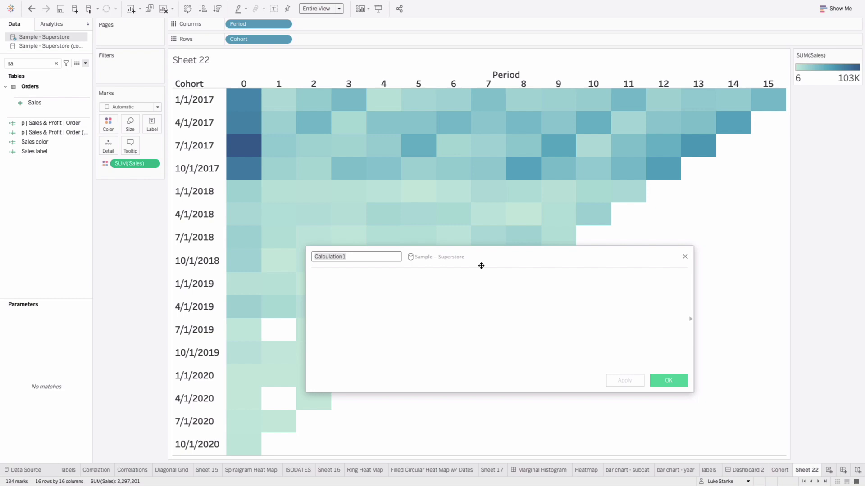
left_click(465, 276)
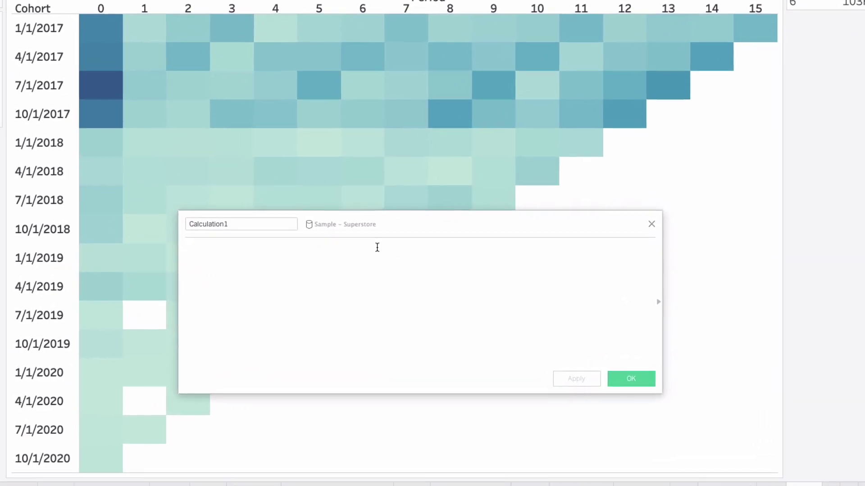
- Write the first line IF MIN([Period]) <= WINDOW_MAX(MAX([Period]))
type("iF")
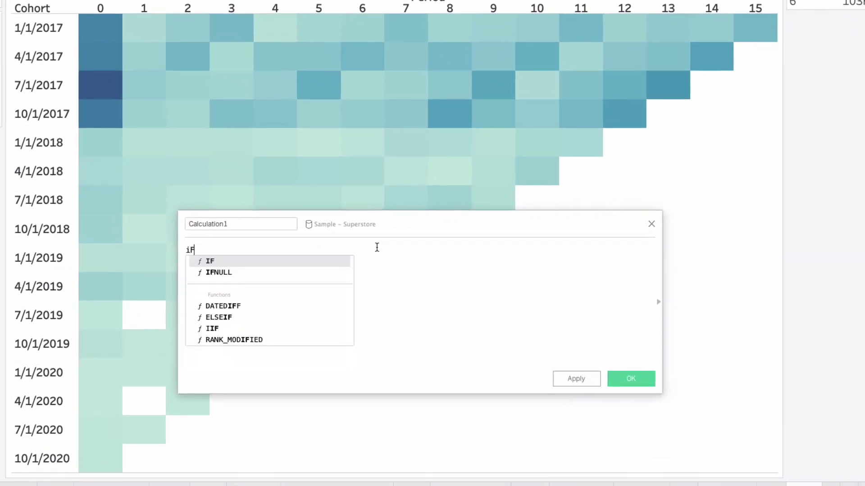
type(" MIN(Per")
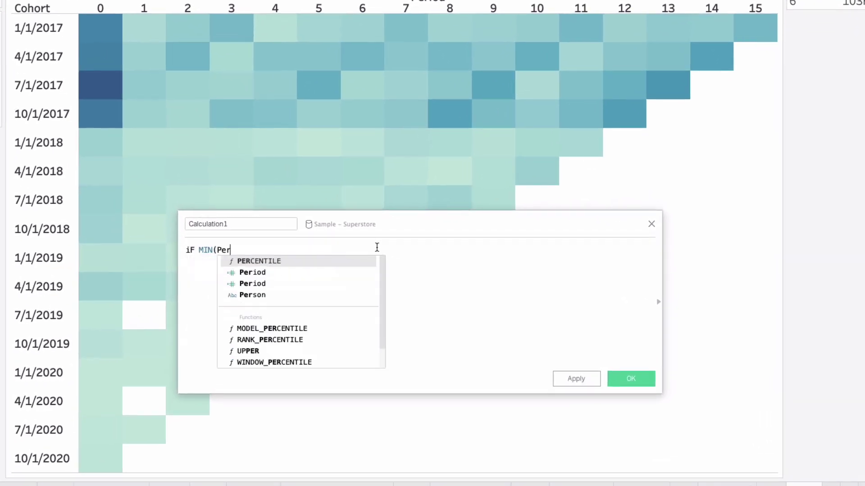
key("Down")
key("Down")
key("Return")
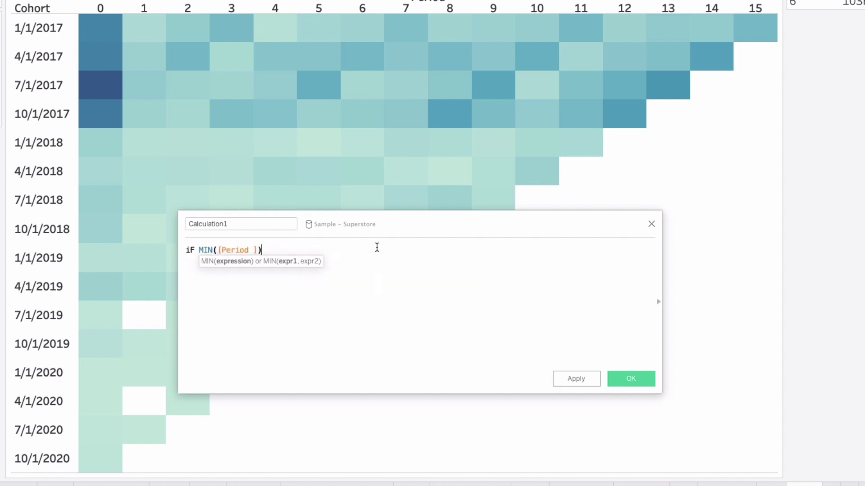
type(")")
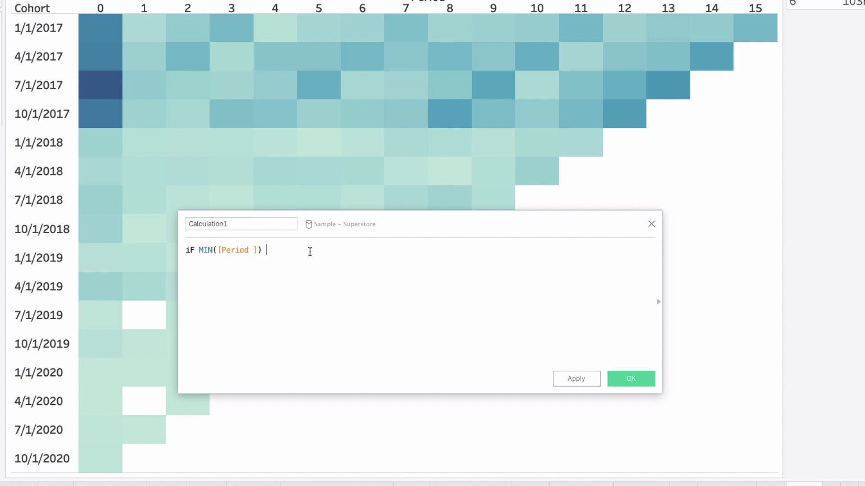
type(" <= WINDOW_MAX")
key("Return")
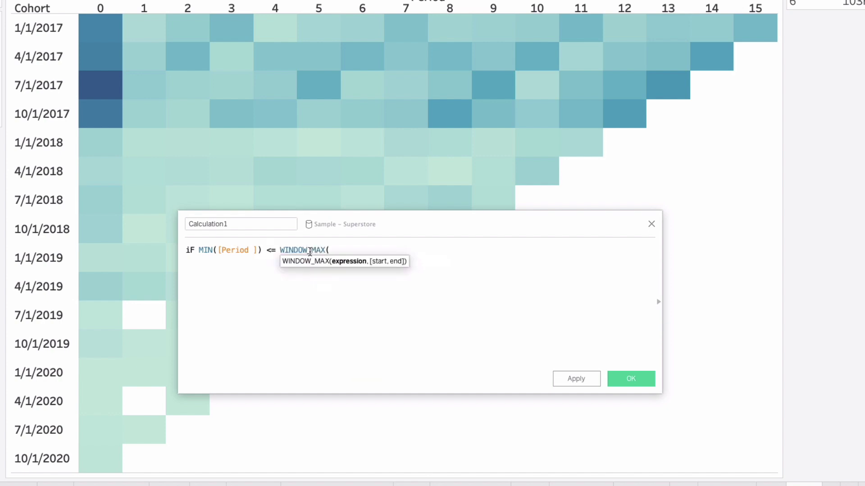
type("MAX(Per")
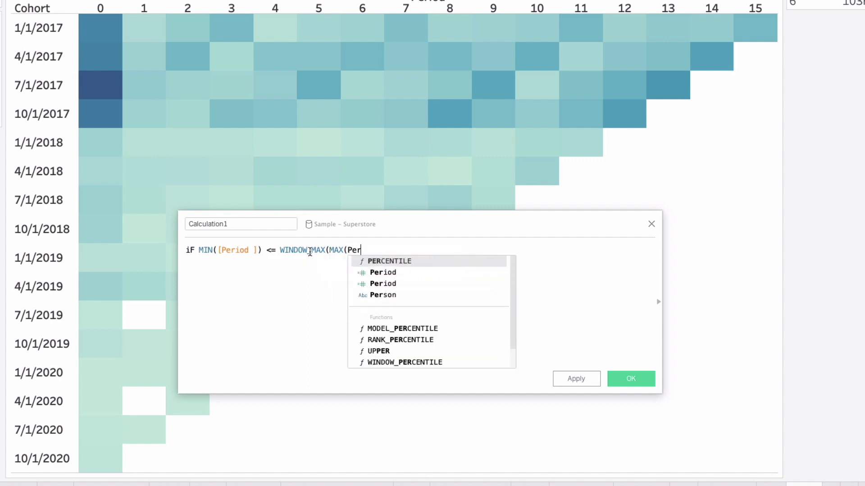
key("Down")
key("Return")
type("))")
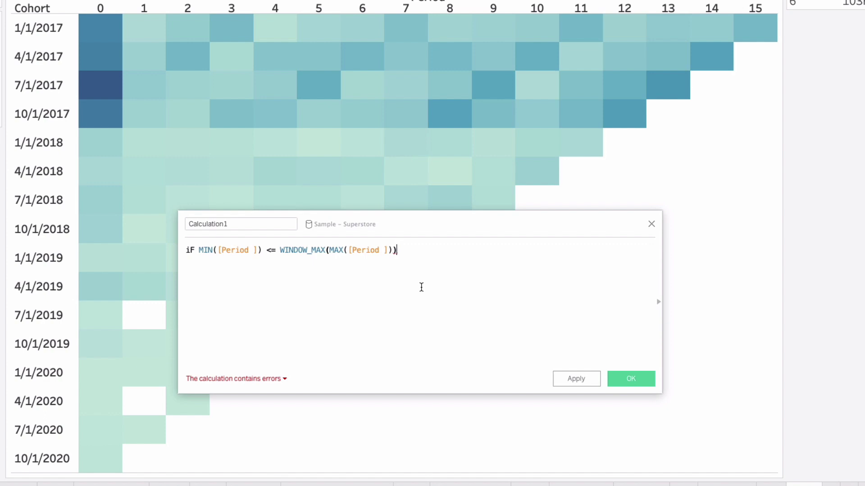
type("I")
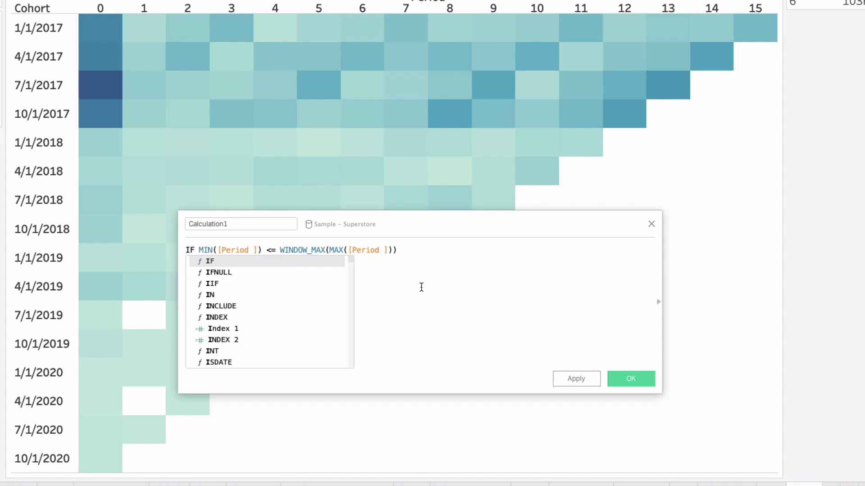
mouse_move(698, 37)
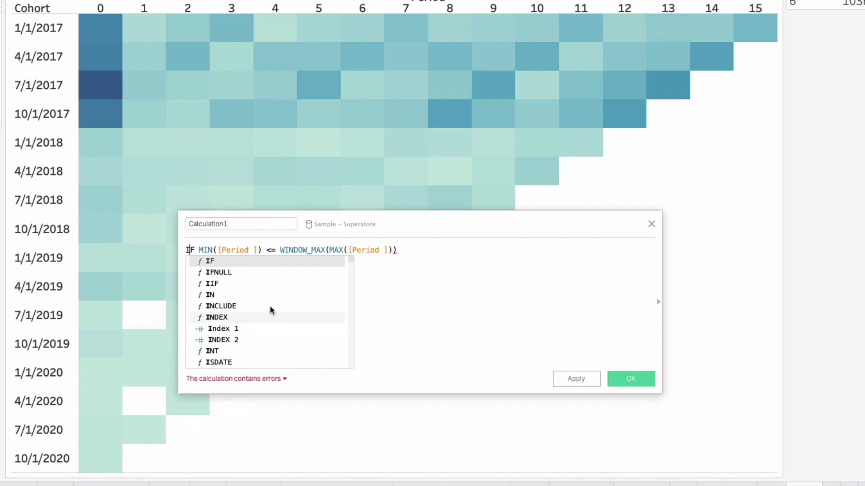
left_click(439, 276)
- Add the line OR NOT ISNULL(LOOKUP(MIN([Period]), 1))
key("Return")
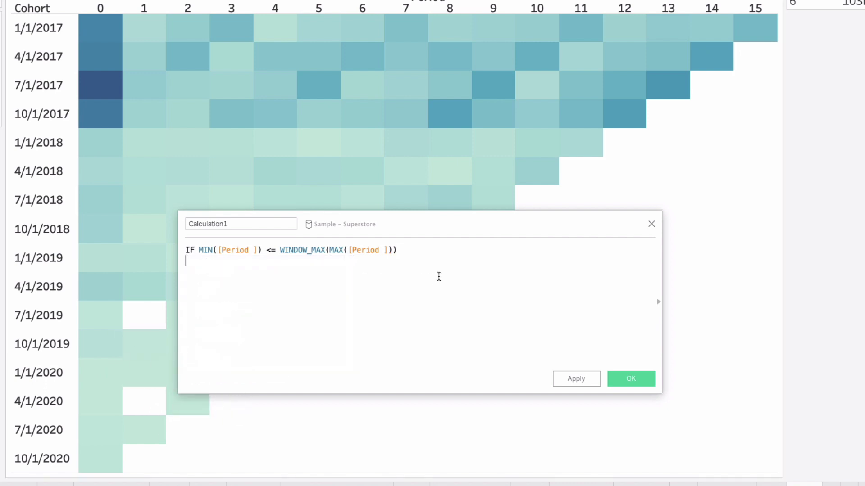
type("OR NOT ISNULL(")
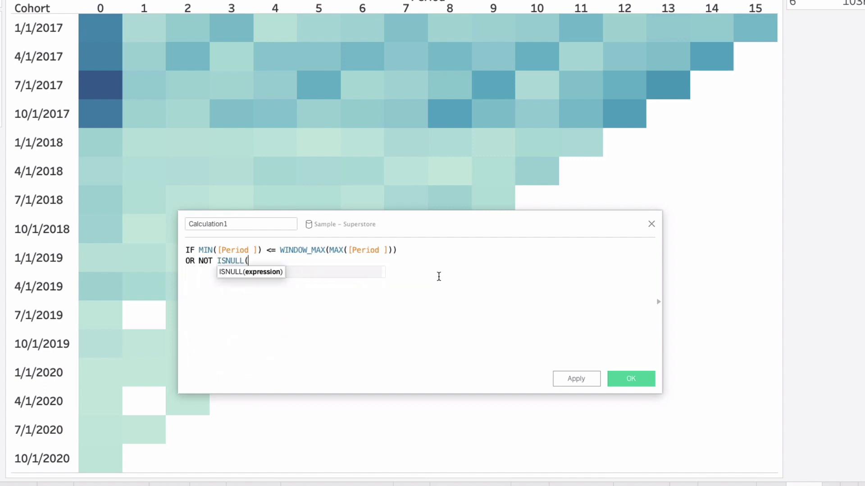
type("LOOKU)")
key("Left")
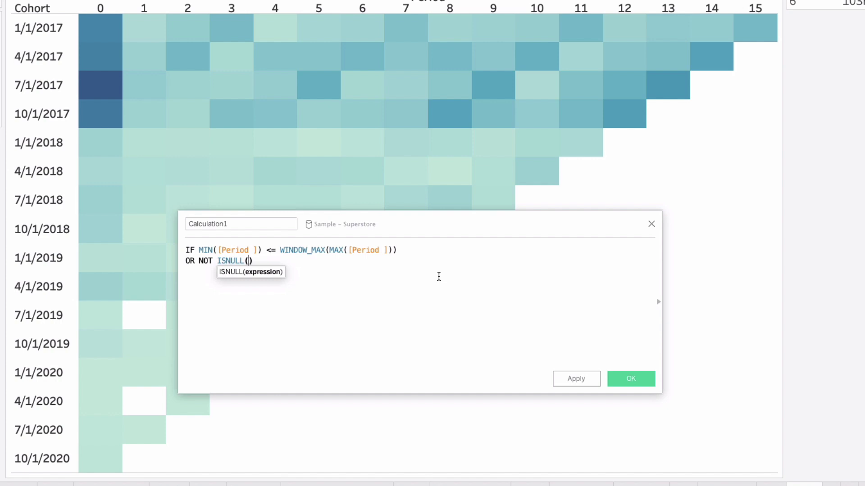
type("LOOKUP(")
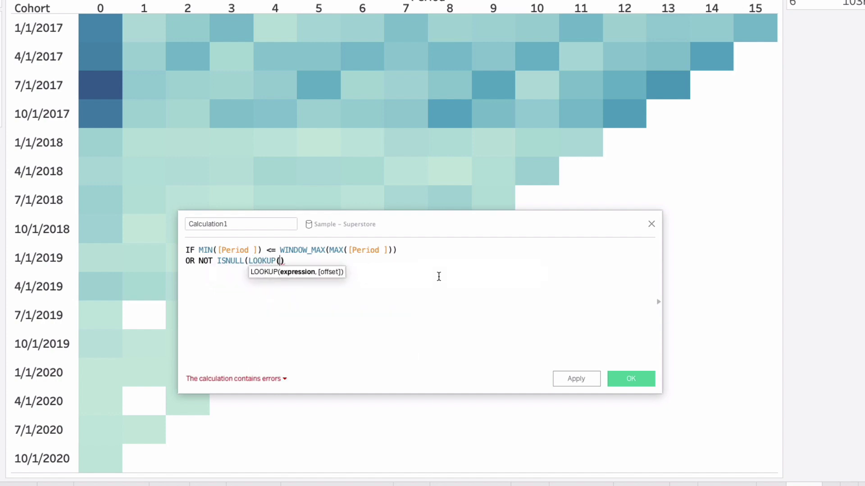
type("MIN(Per")
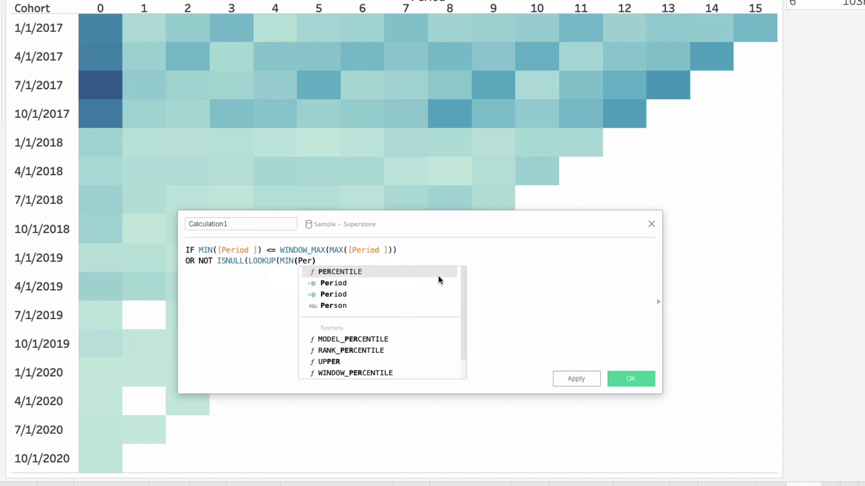
key("Down")
key("Down")
key("Return")
type("),")
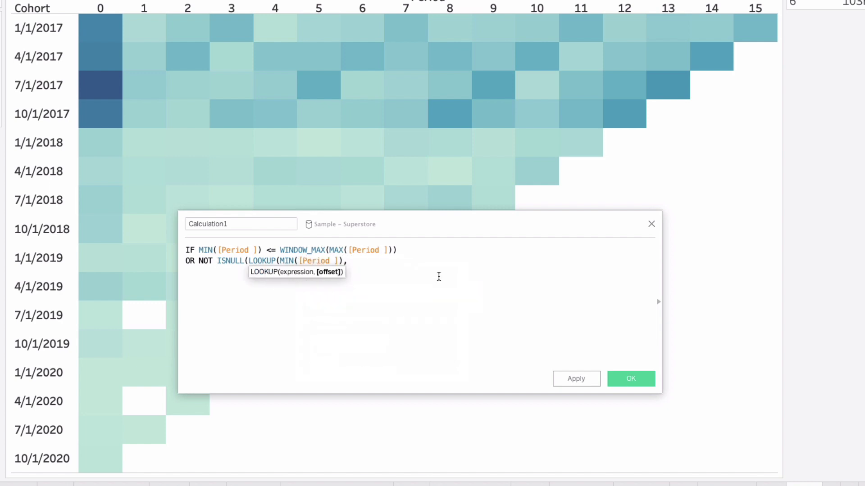
type(" 1)")
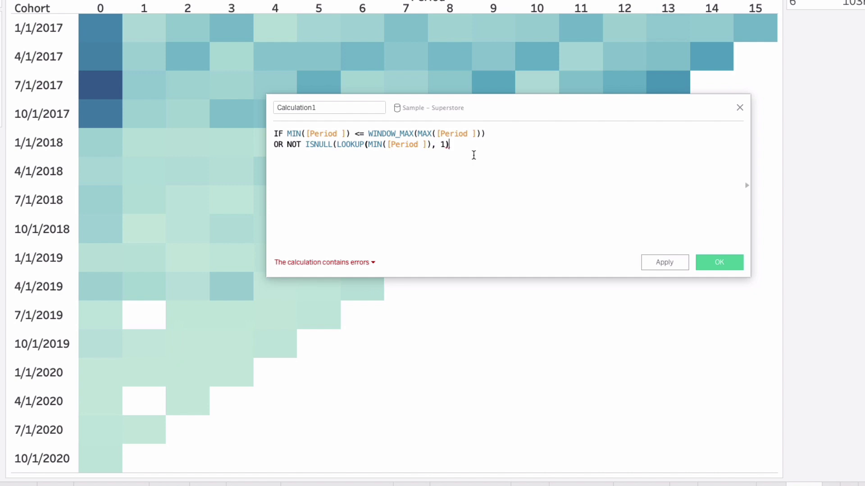
- Add THEN ZN(LOOKUP(SUM([Sales]), 0)), ELSE NULL, END and close the second line's parenthesis
key("Return")
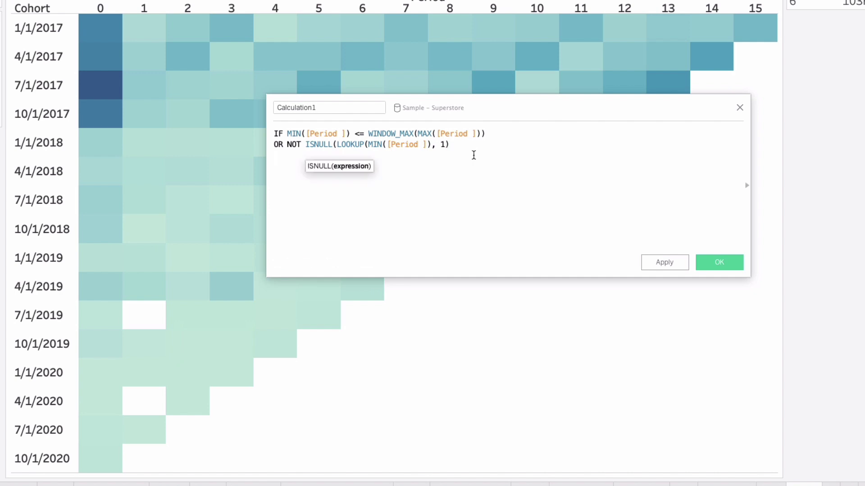
type("THEN ZN(LOO")
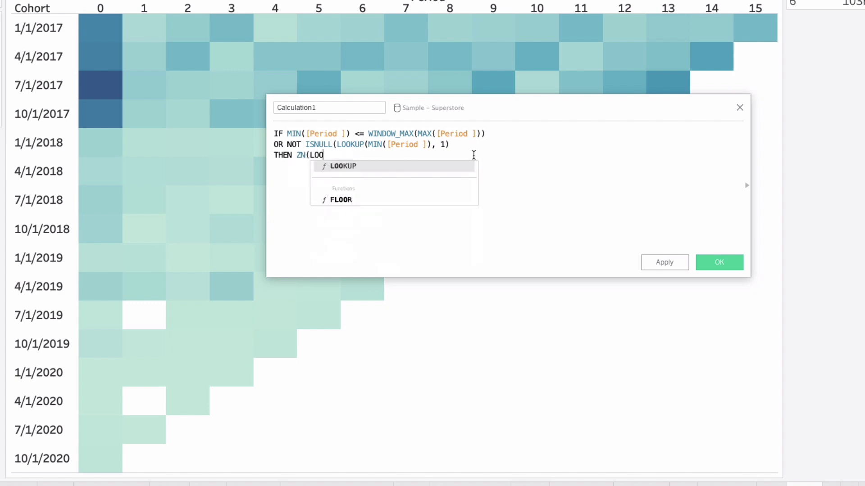
type("KUP(")
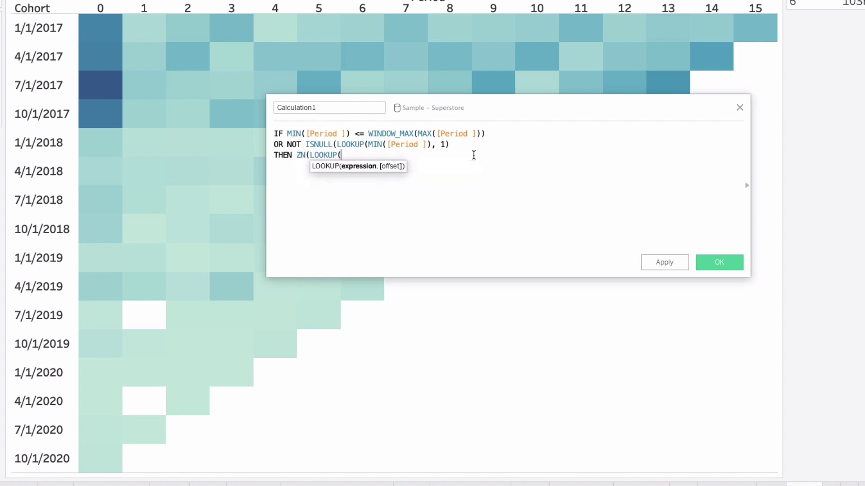
type("SUM([Sales]")
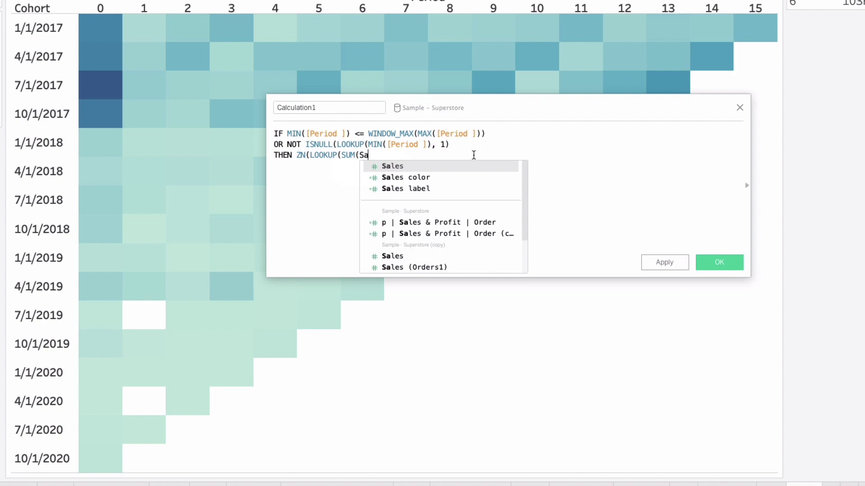
type("),")
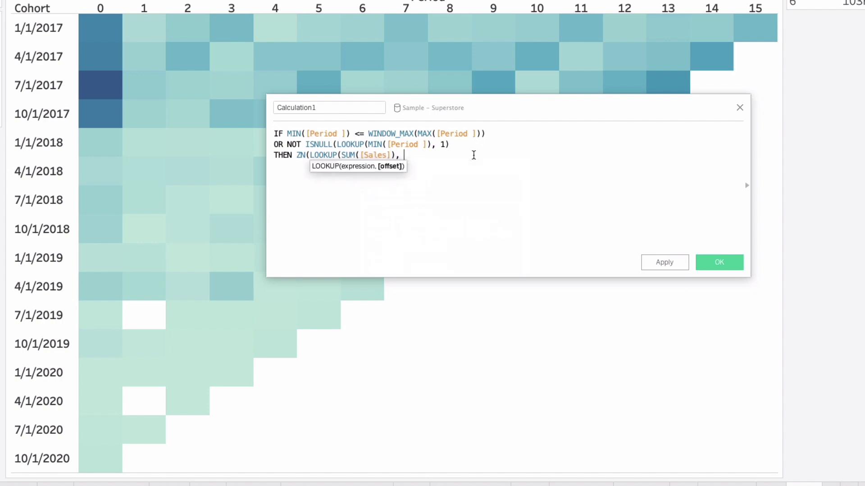
type(" 0)")
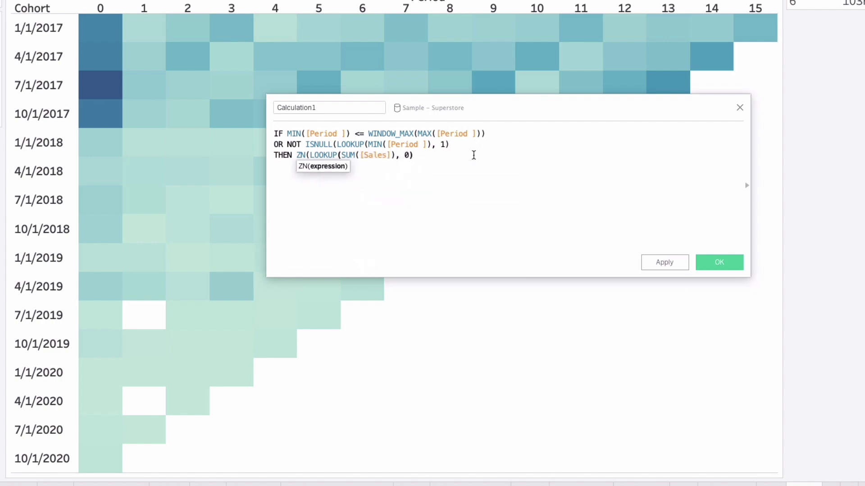
type(")")
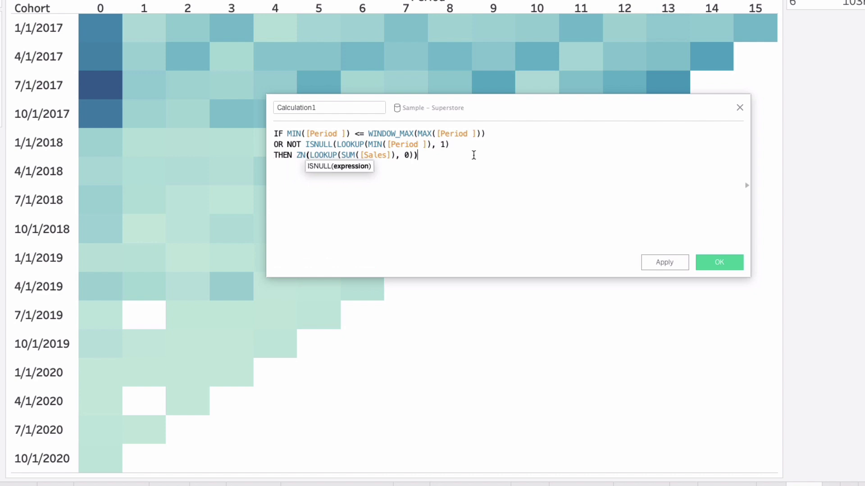
key("Return")
type("ELSE NULL")
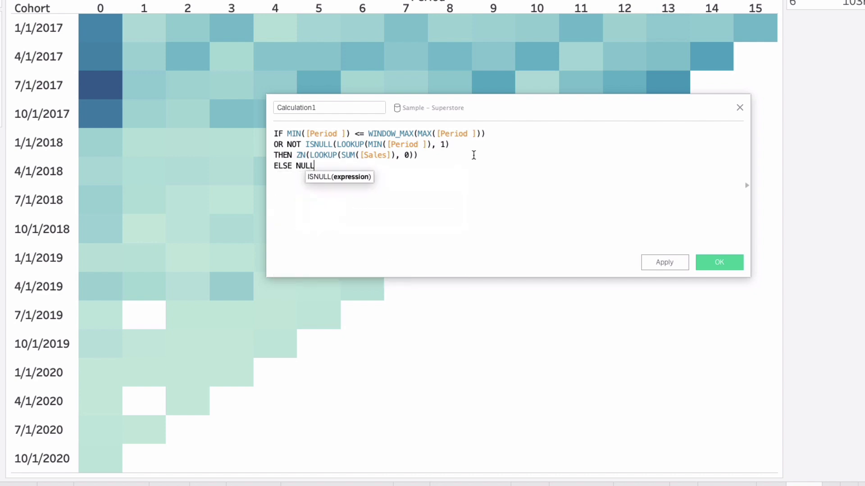
key("Return")
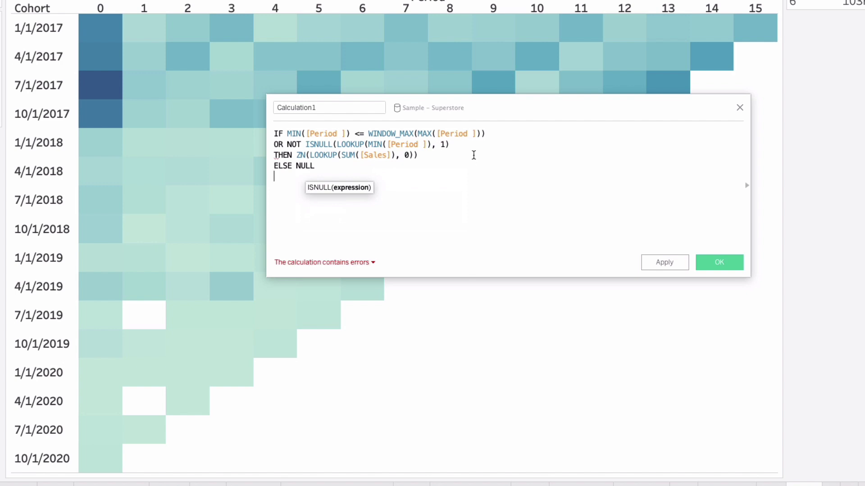
type("END")
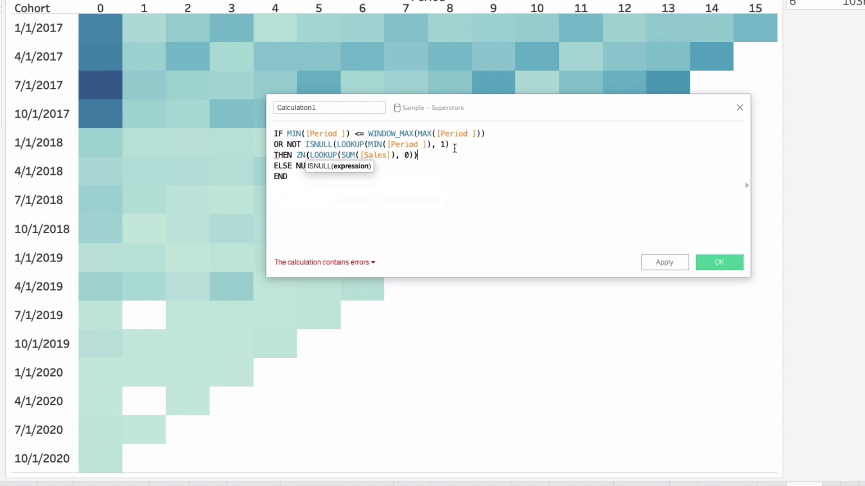
left_click(455, 147)
type(")")
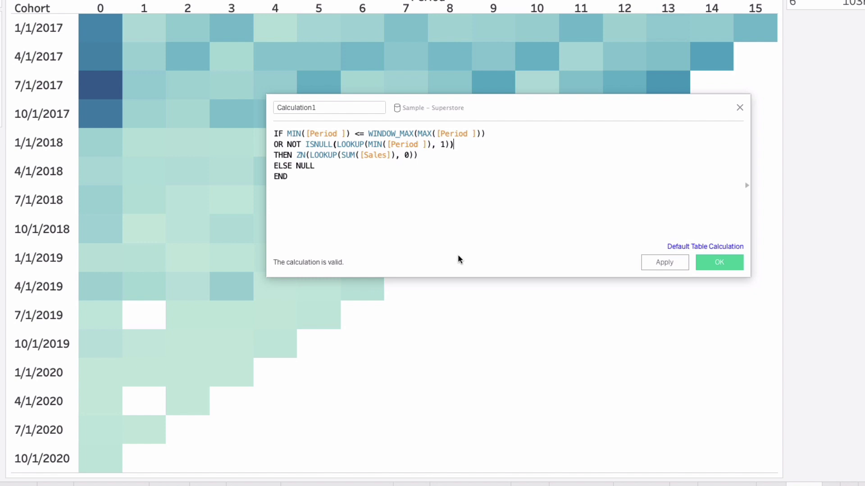
- Rename the calculation to Sales Label
double_click(289, 107)
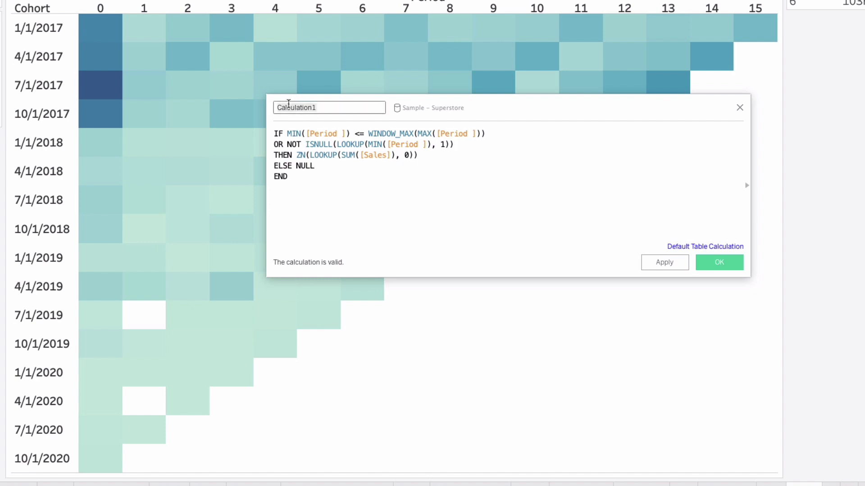
type("S")
type("ales Co")
key("BackSpace")
key("BackSpace")
key("BackSpace")
left_click(331, 235)
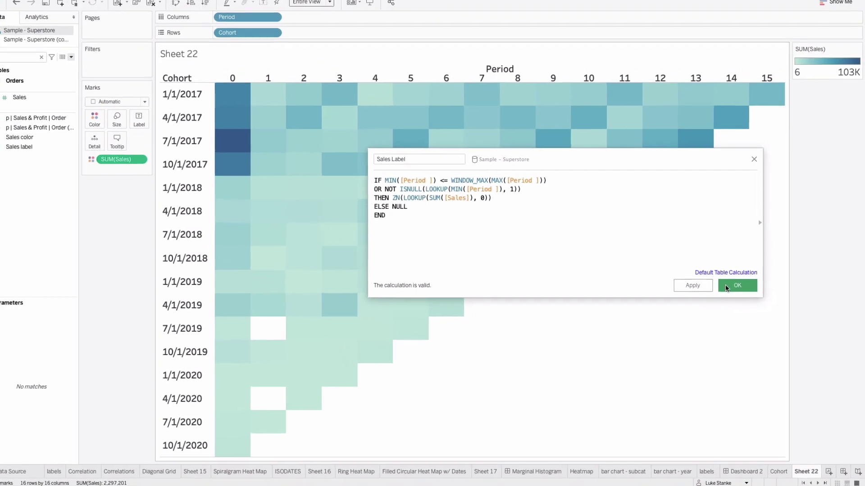
- Save Sales Label, use it as cell labels, and set the mark type to Square
left_click(705, 263)
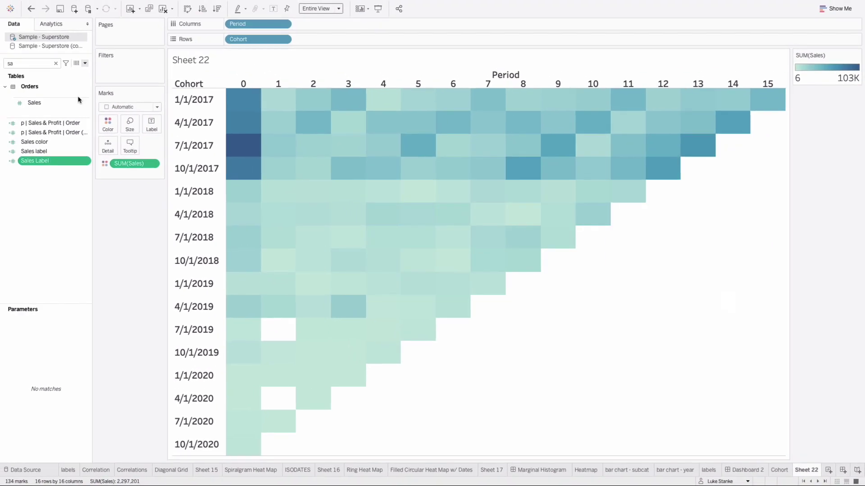
left_click_drag(35, 162, 154, 126)
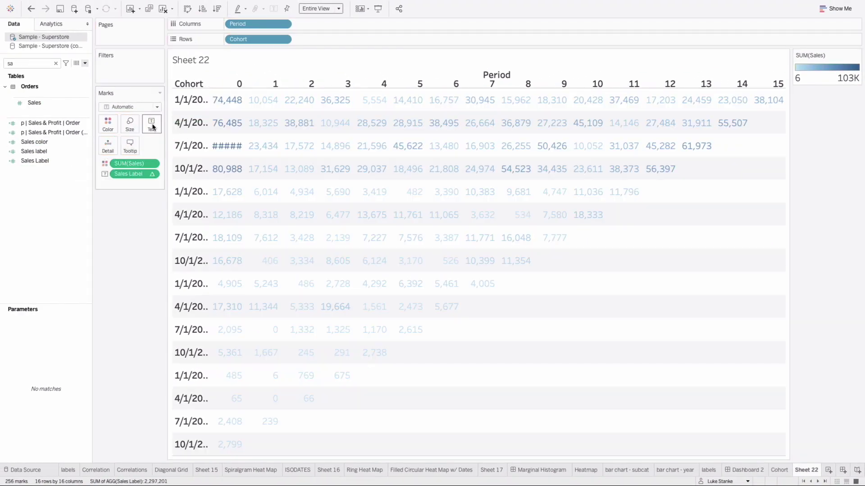
left_click(127, 108)
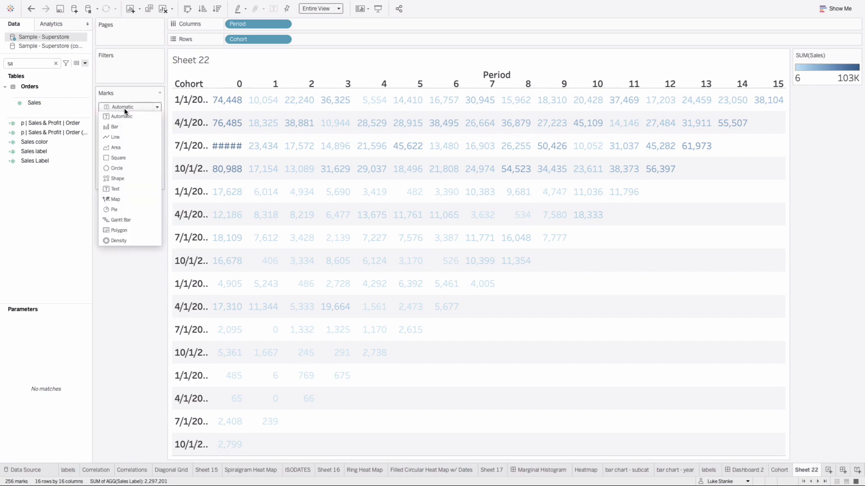
left_click(119, 157)
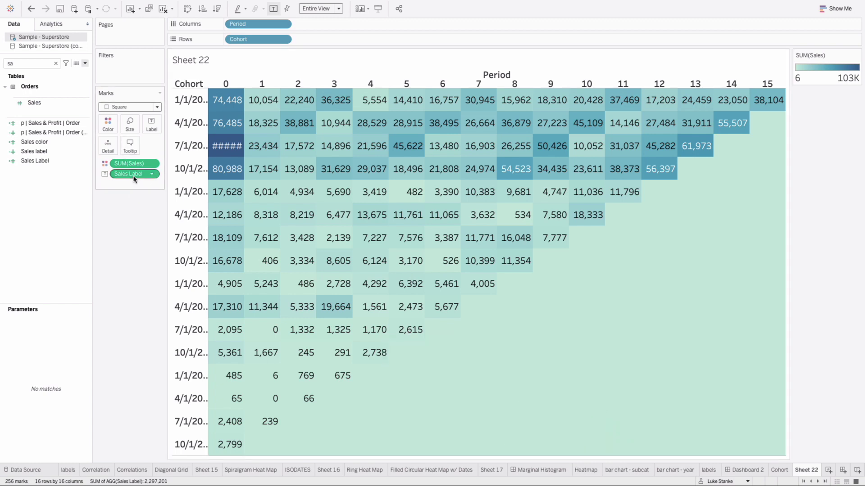
mouse_move(130, 178)
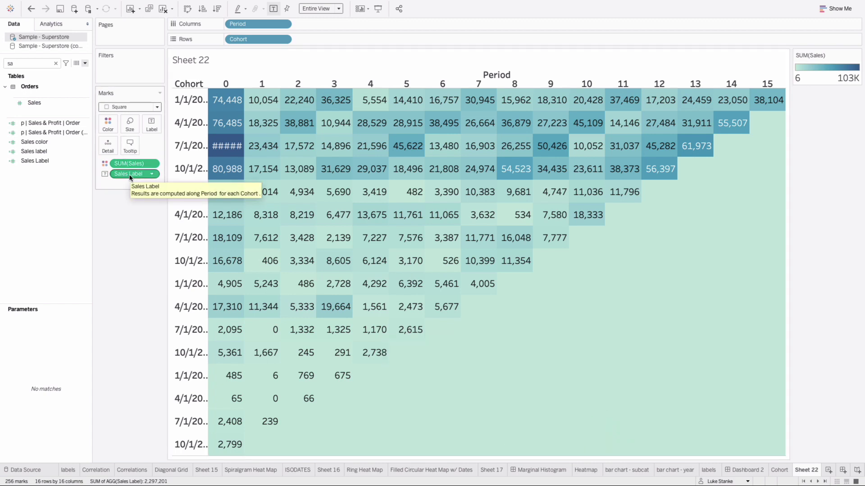
- Duplicate the Sales Label calculated field
left_click(58, 161)
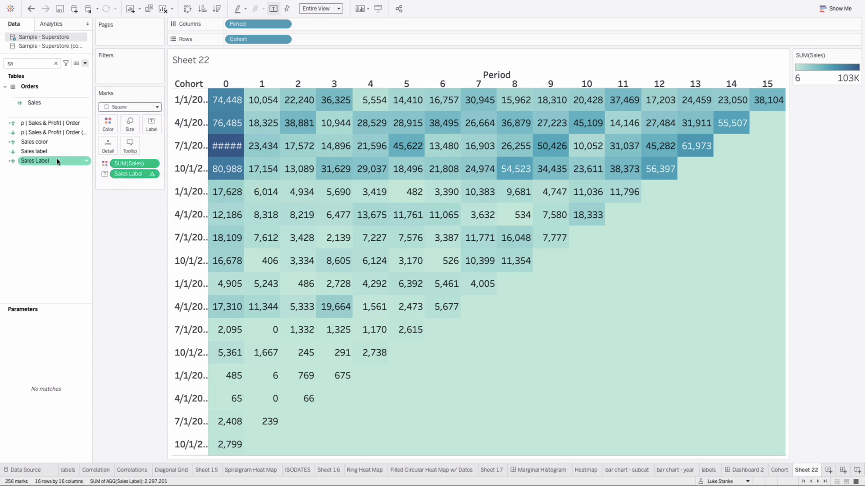
right_click(58, 161)
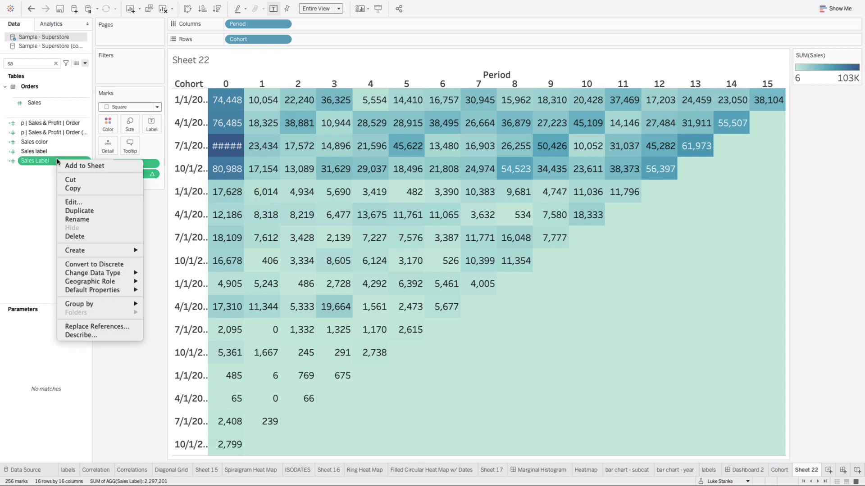
left_click(77, 212)
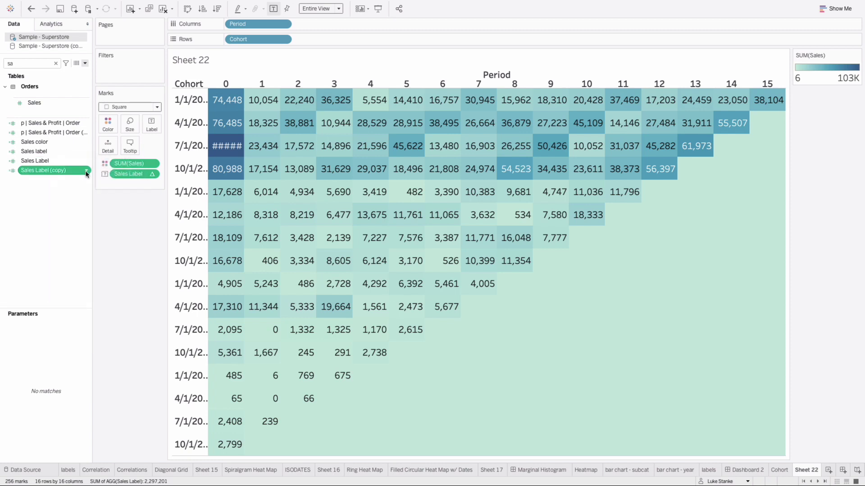
- Rename the copy to Sales Color and change its ELSE NULL to ELSE -100000
right_click(86, 172)
left_click(105, 211)
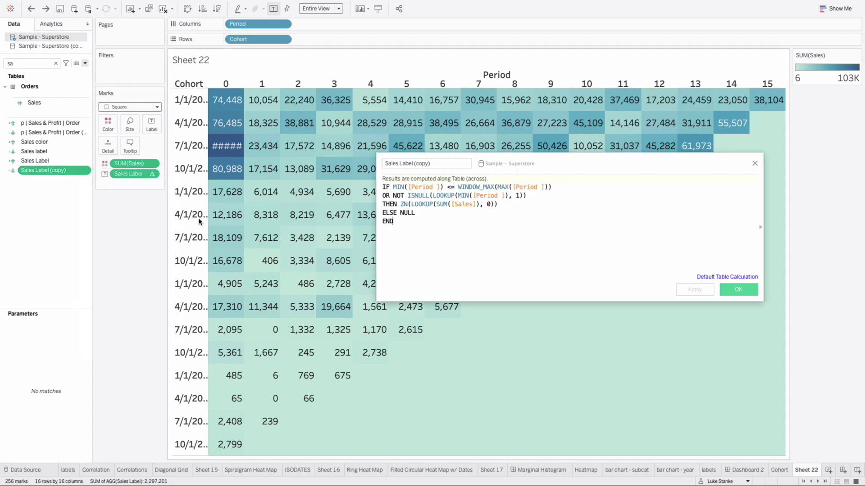
left_click_drag(398, 164, 446, 167)
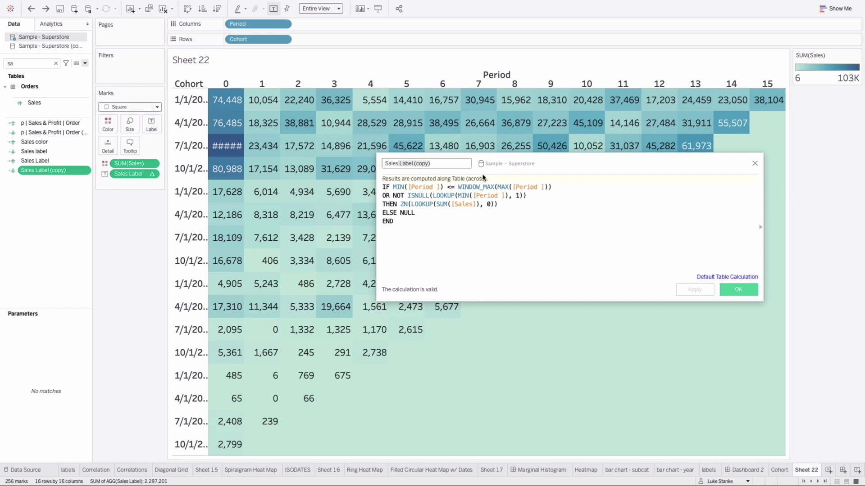
type("Color")
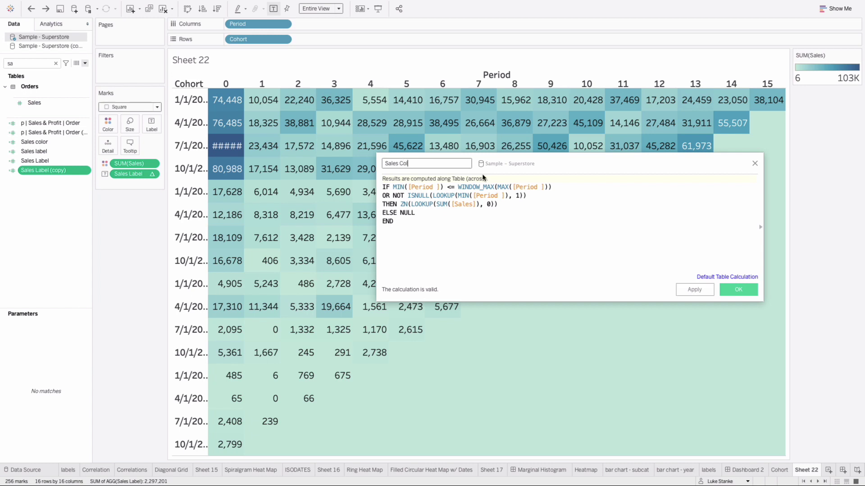
double_click(408, 212)
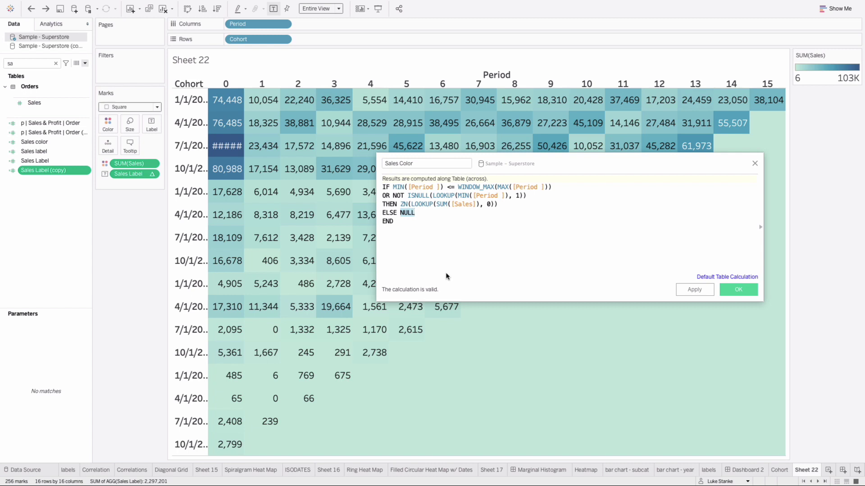
type("-100000")
left_click(725, 292)
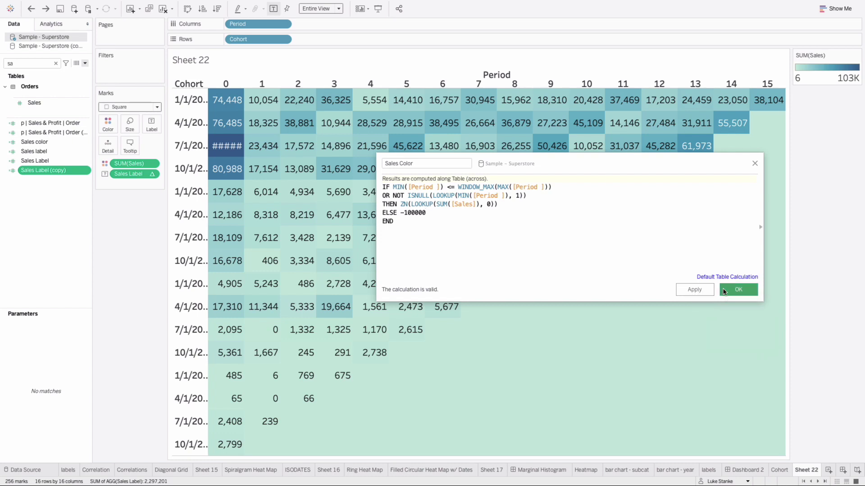
left_click(36, 171)
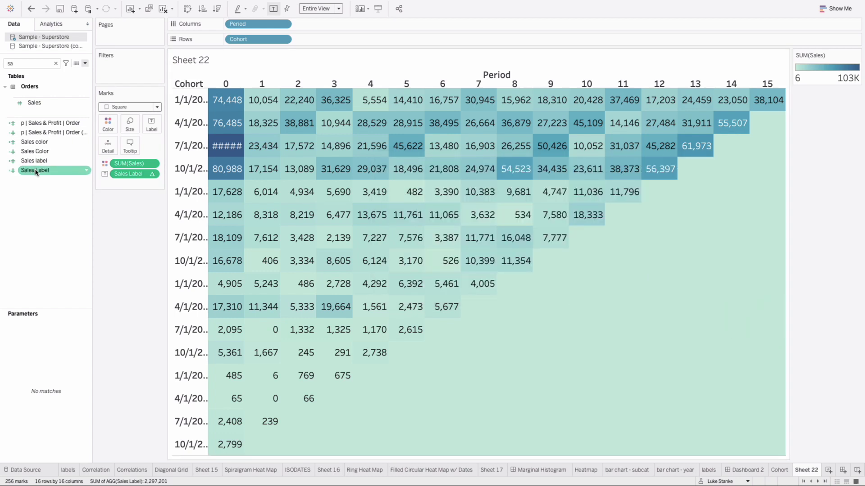
- Colour the cells by Sales Color with a palette running from white (FFFFFF) to blue
left_click(36, 151)
left_click_drag(38, 152, 131, 164)
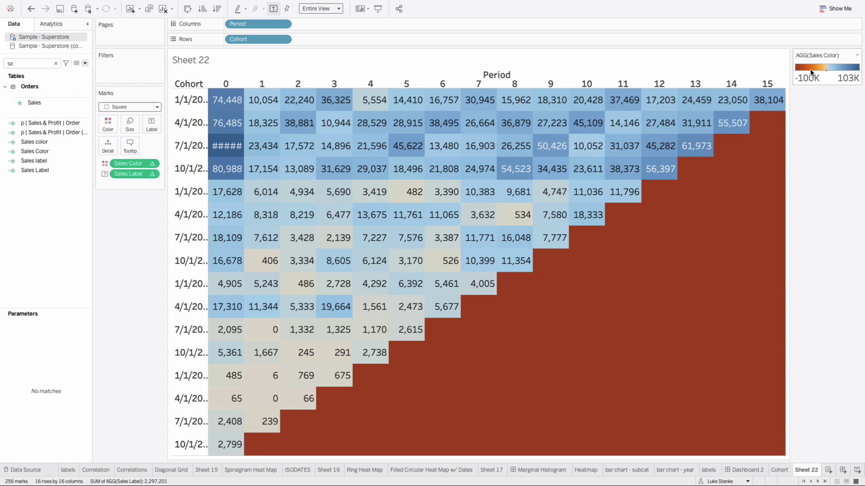
double_click(811, 72)
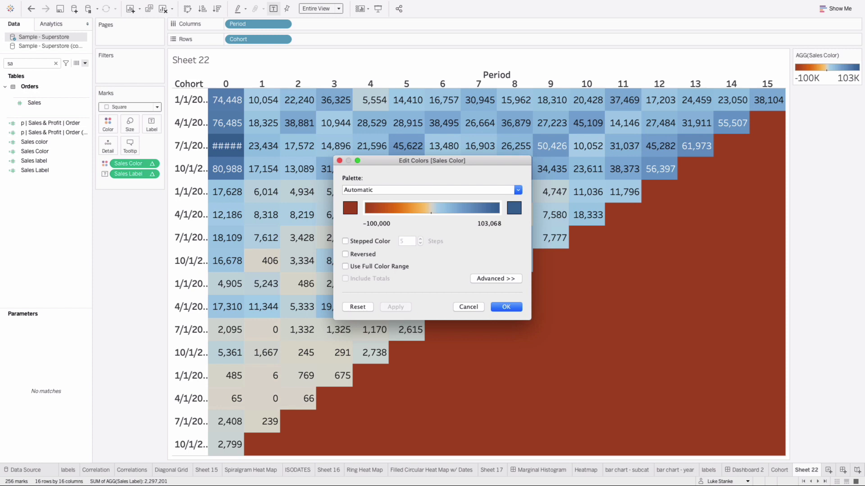
left_click(350, 208)
left_click_drag(824, 248, 453, 188)
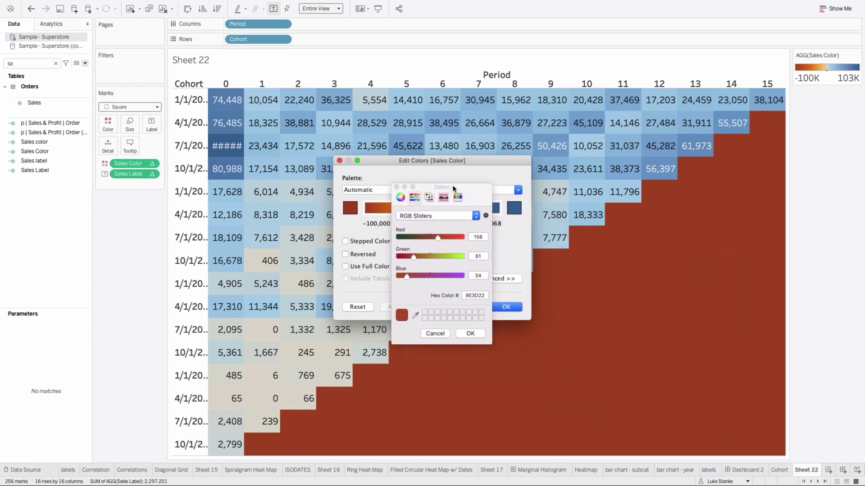
left_click(474, 295)
type("F")
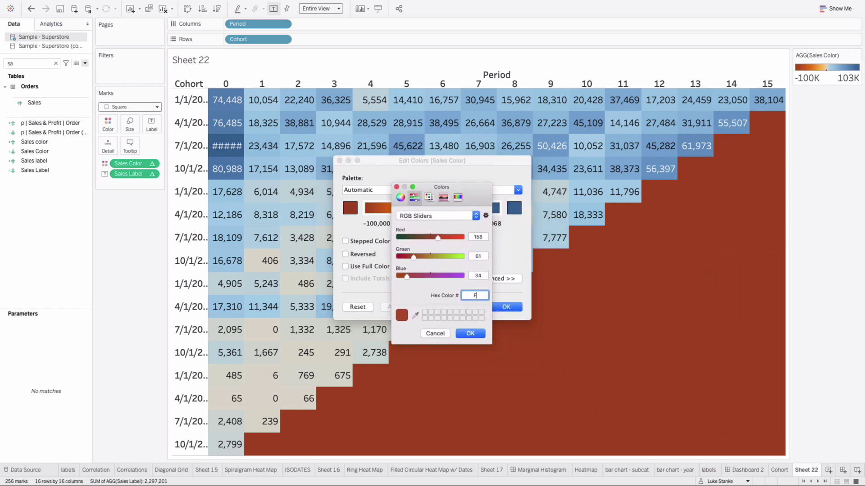
type("FFFFFF")
key("BackSpace")
key("BackSpace")
key("BackSpace")
type("FF")
left_click(469, 334)
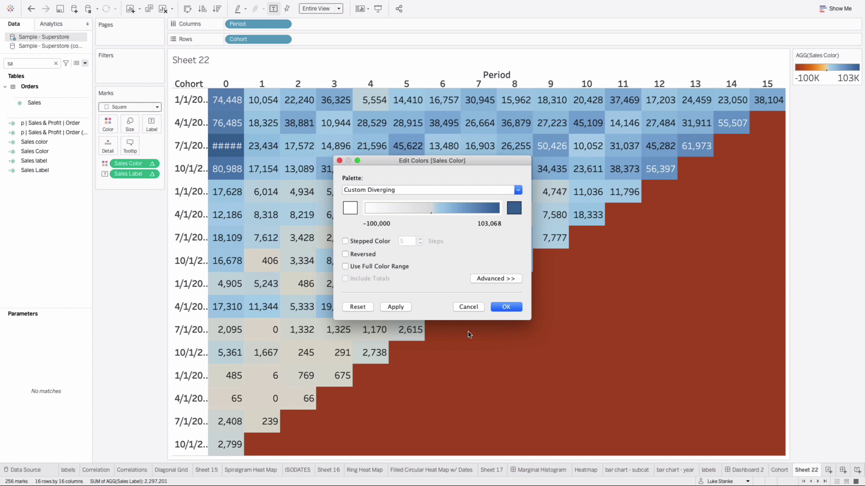
left_click(505, 307)
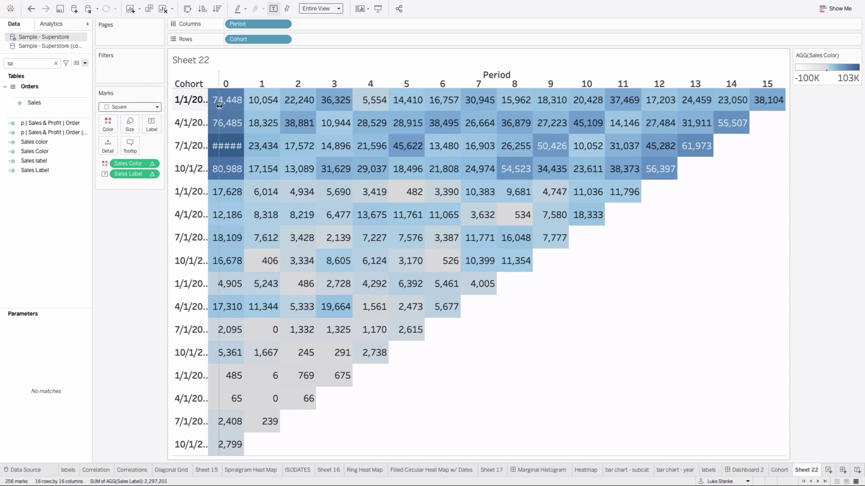
- Widen the Cohort headers and give their dates the custom format YYYY "Q"Q
left_click_drag(206, 104, 220, 103)
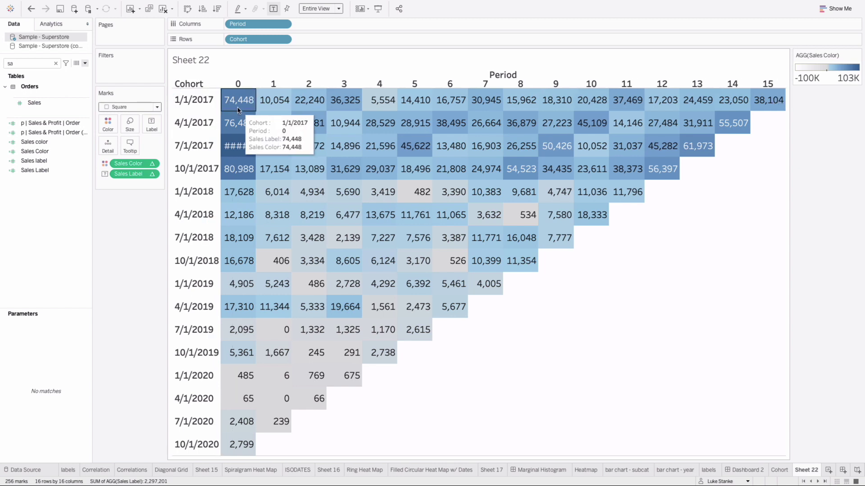
left_click_drag(221, 104, 237, 105)
left_click(210, 107)
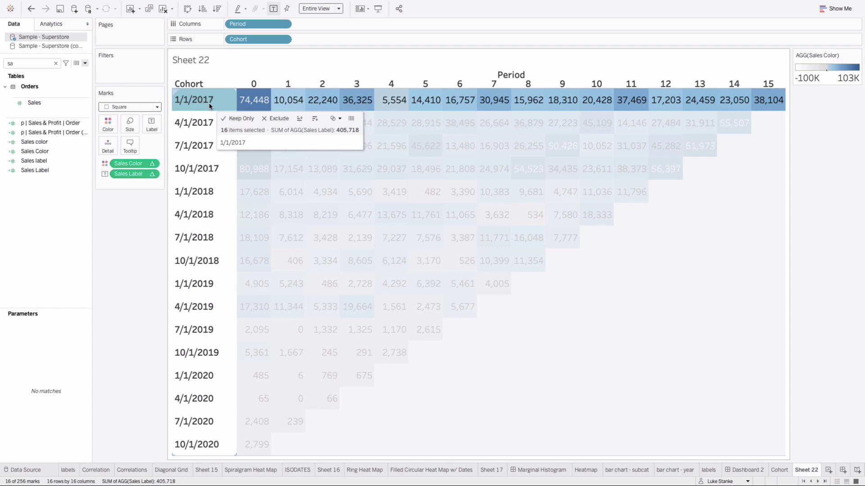
right_click(210, 107)
left_click(237, 145)
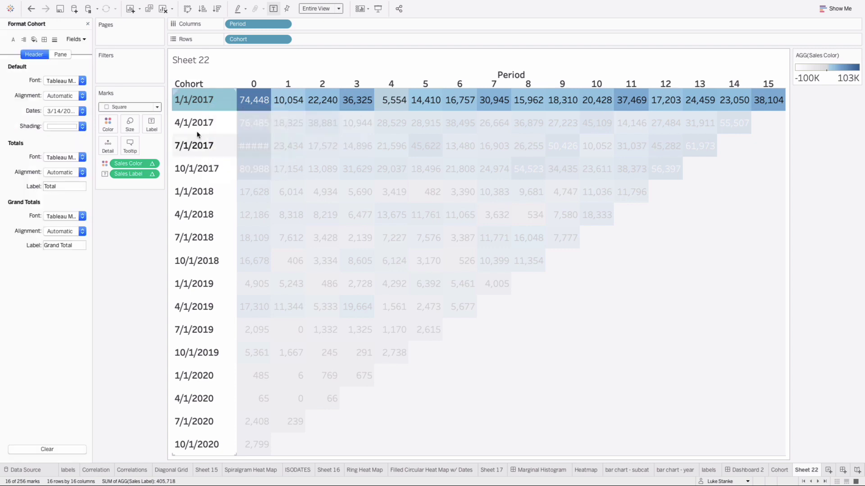
left_click(58, 111)
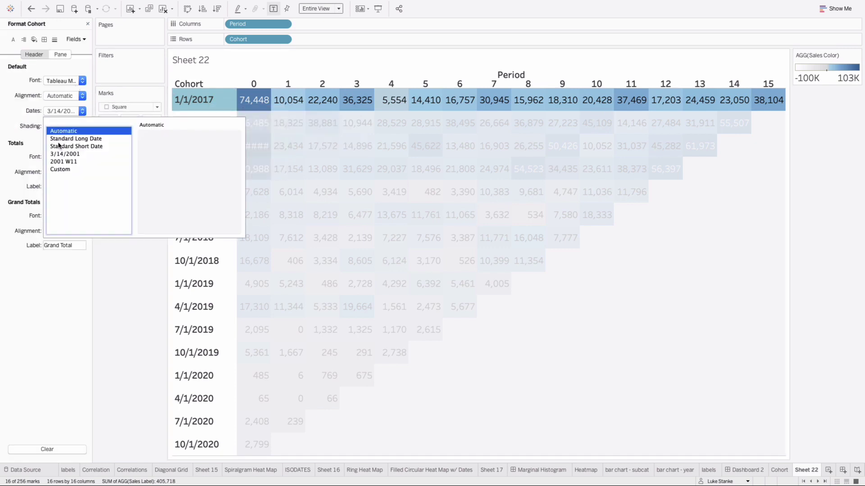
left_click(58, 170)
left_click(168, 145)
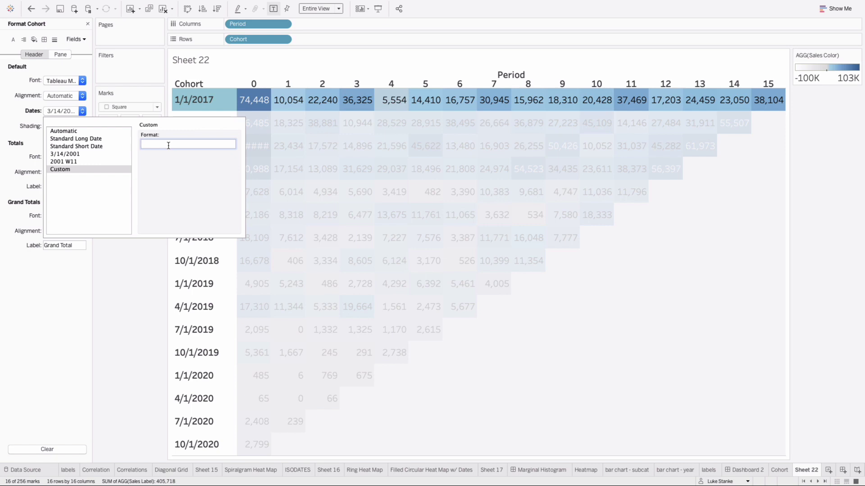
type("YYYY")
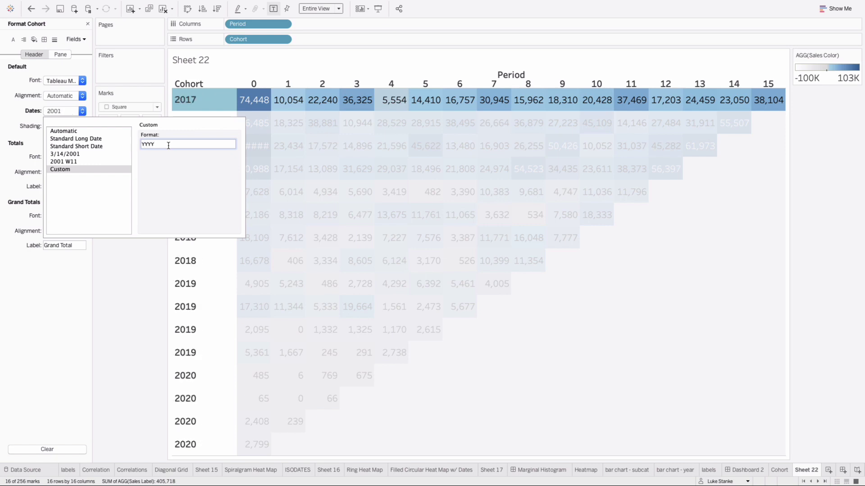
type(" \"Q")
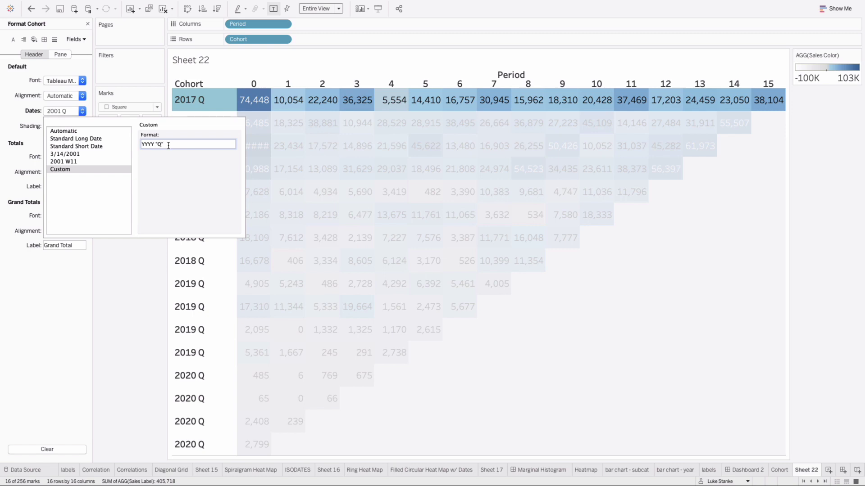
type("\"Q")
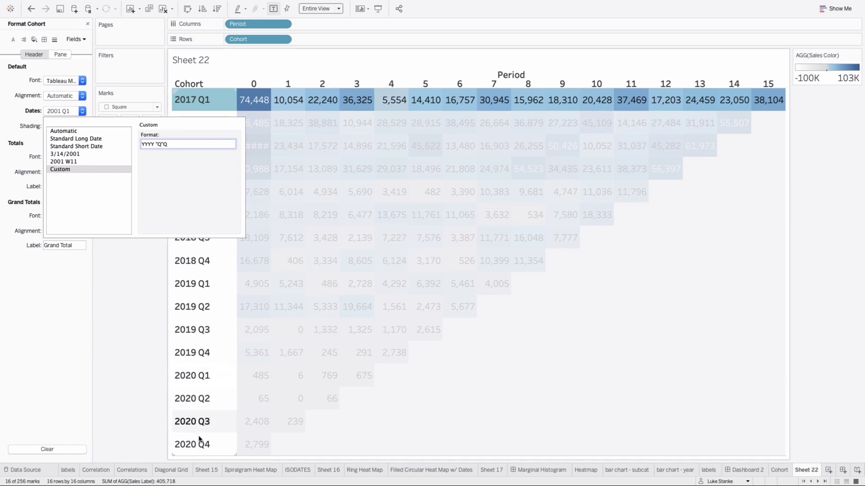
left_click(129, 299)
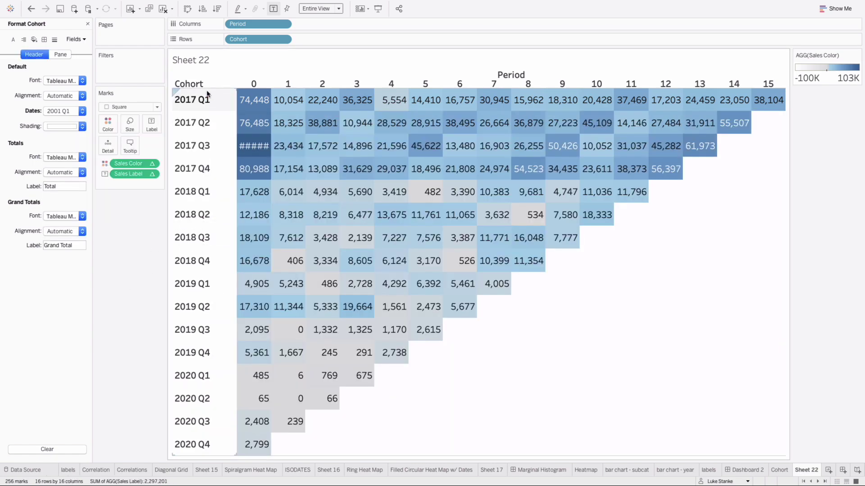